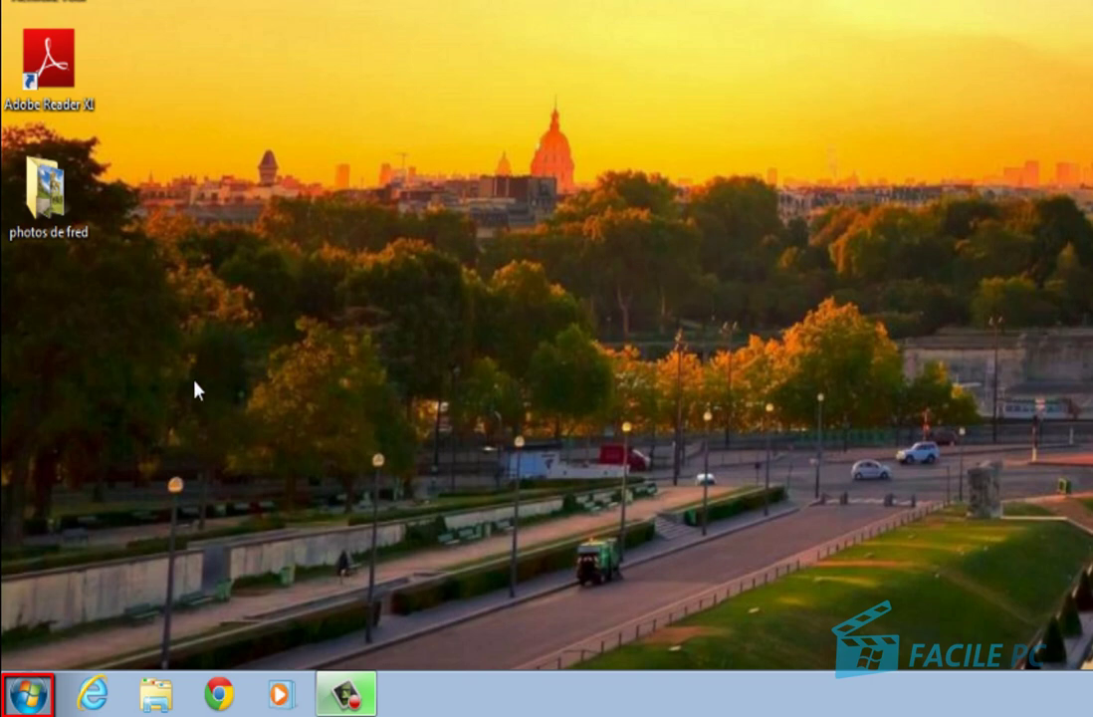
Find and launch Création de DVD Windows, then proceed to choosing photos and videos.
click(29, 695)
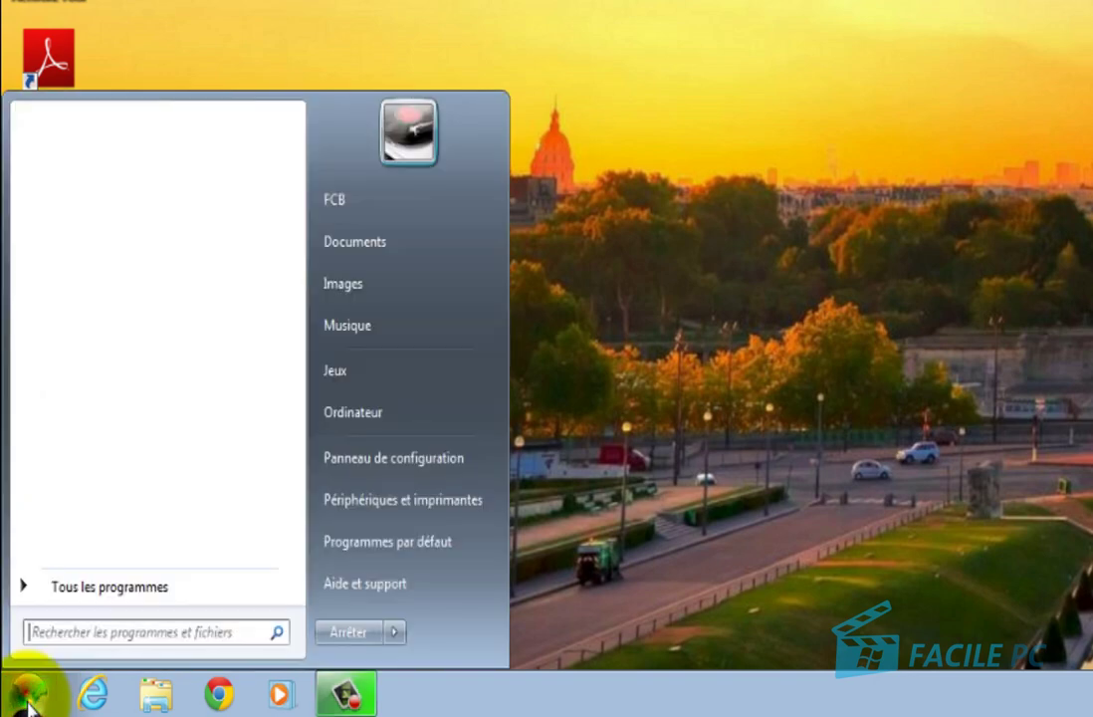
click(71, 631)
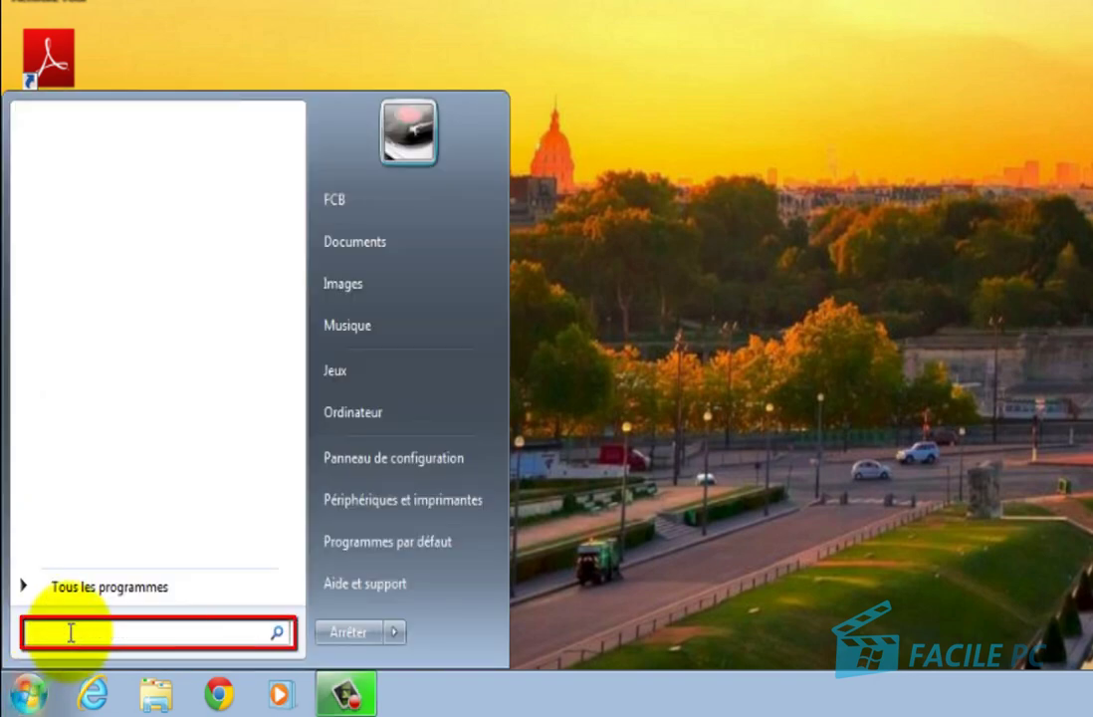
text(dvd)
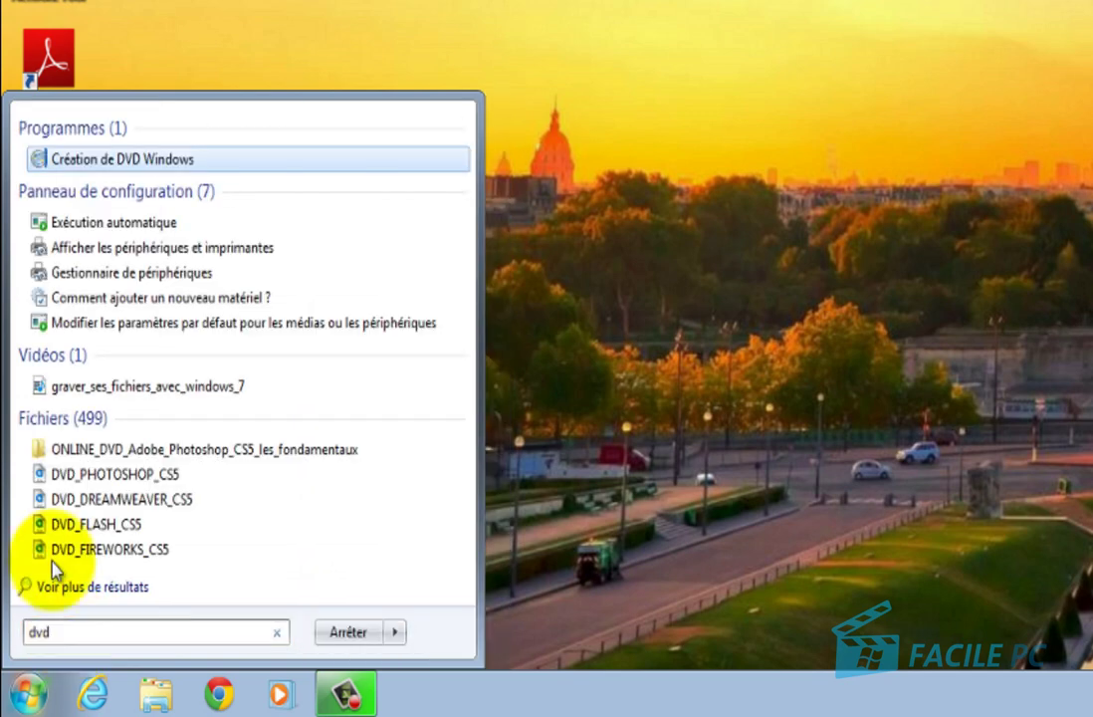
click(113, 159)
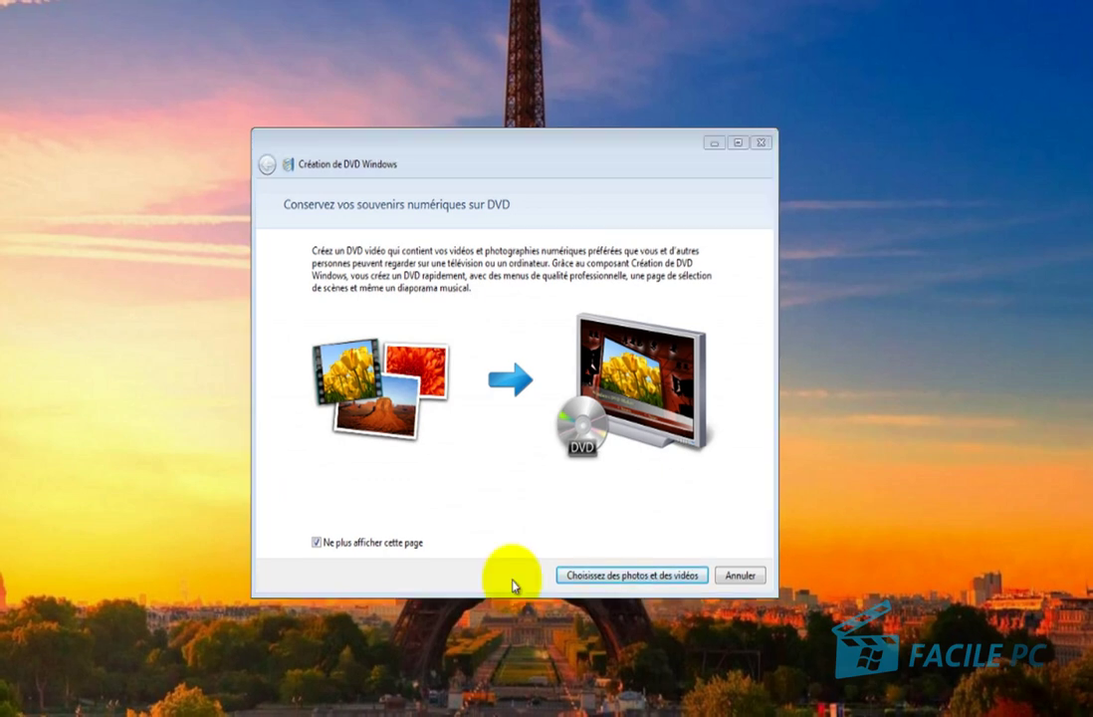
click(629, 577)
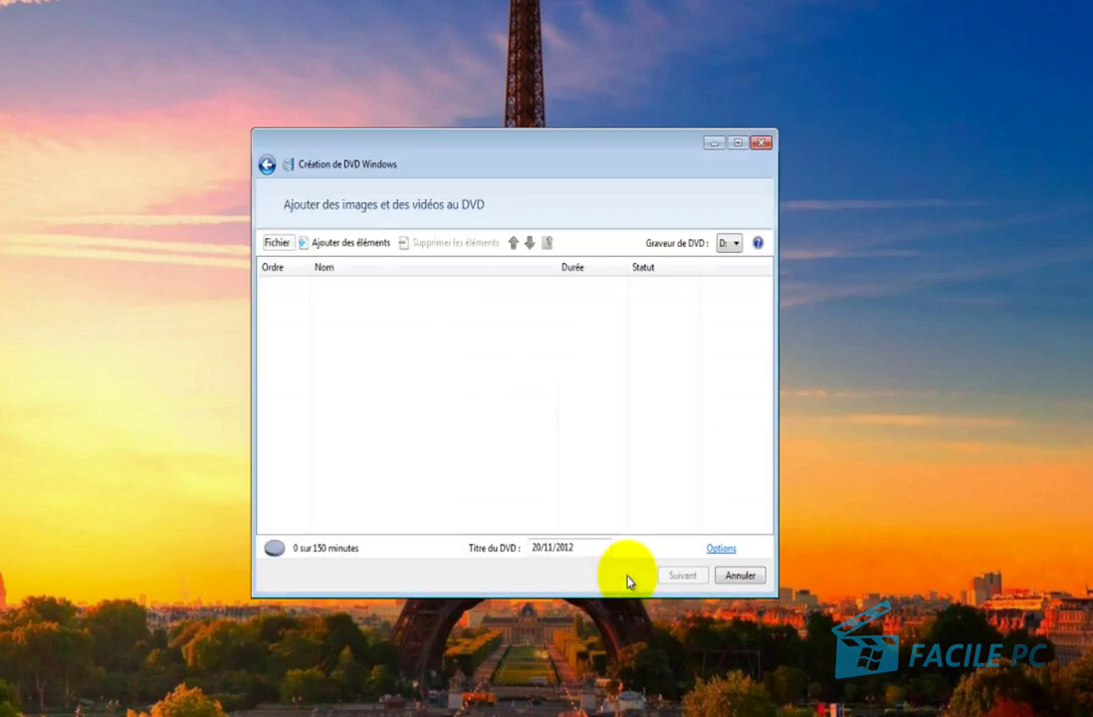
Add all eight pictures from the Échantillons d'images folder of the Images library to the DVD.
click(343, 244)
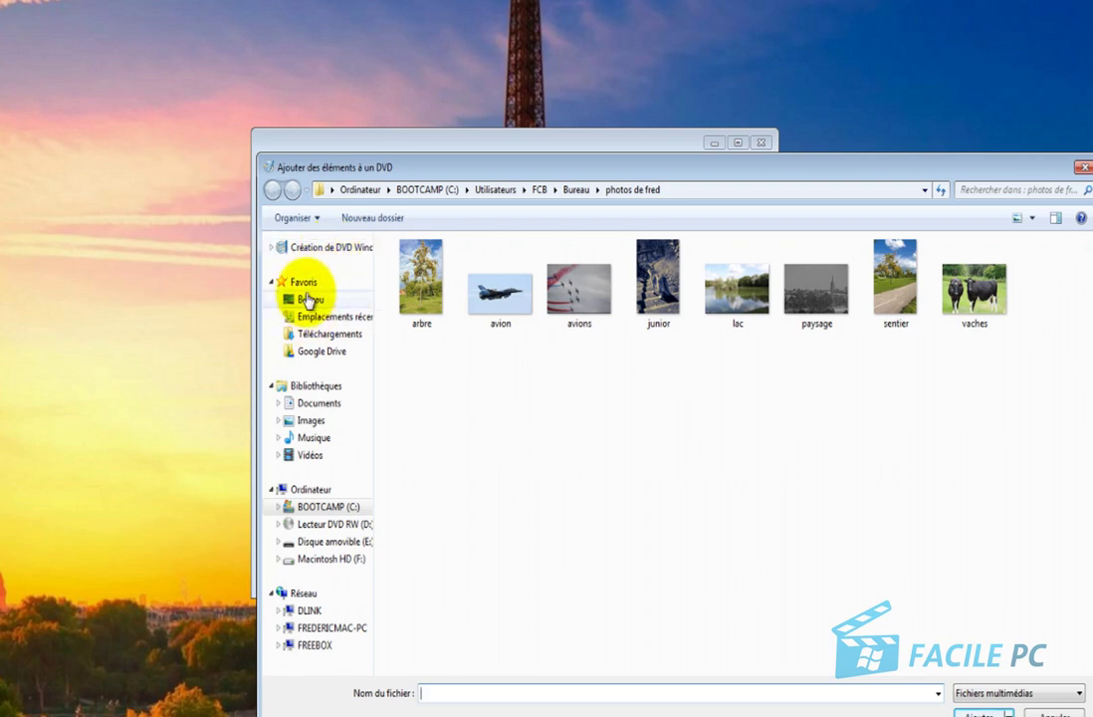
click(312, 430)
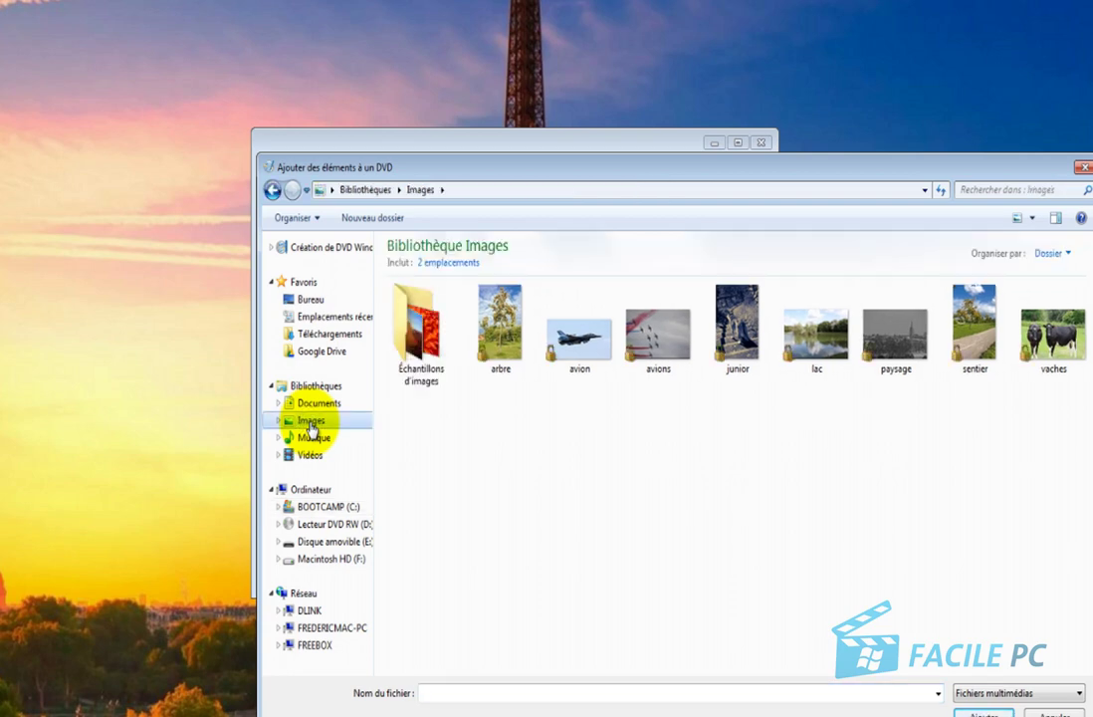
double_click(418, 337)
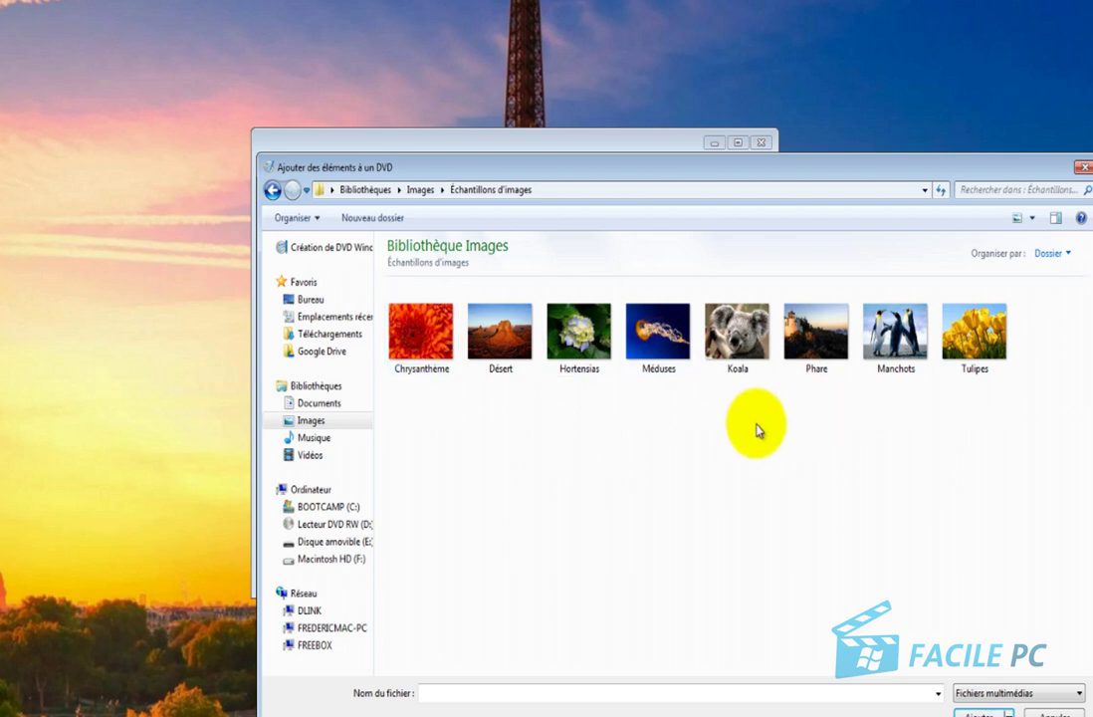
click(1045, 409)
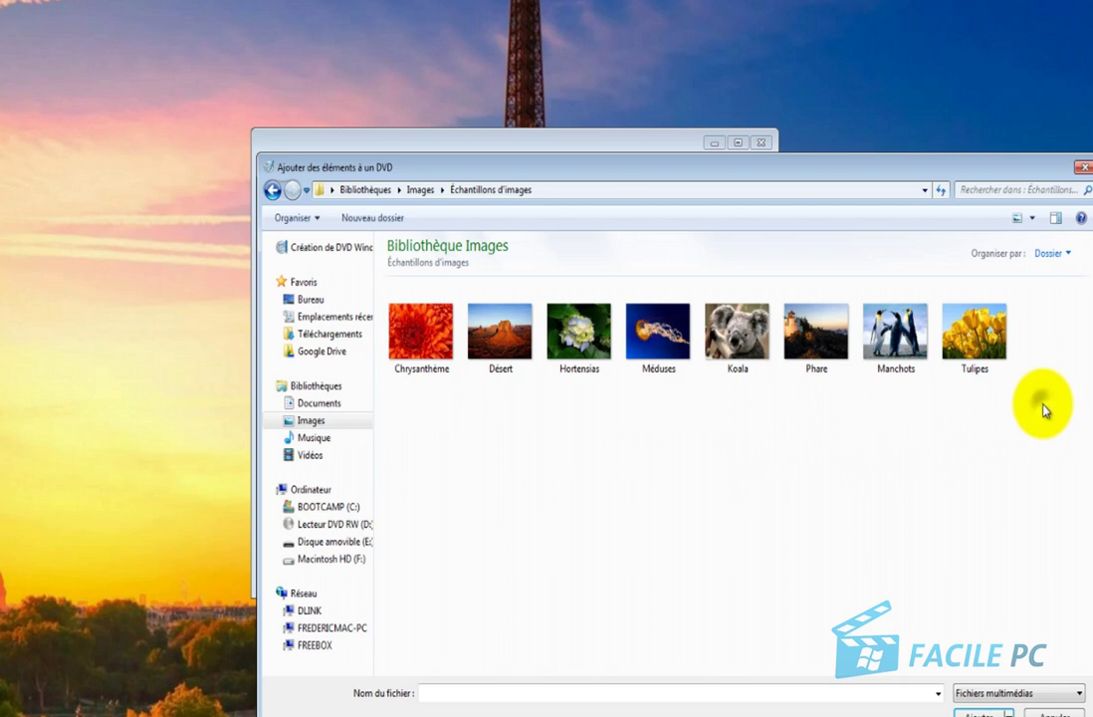
drag(1043, 404, 435, 269)
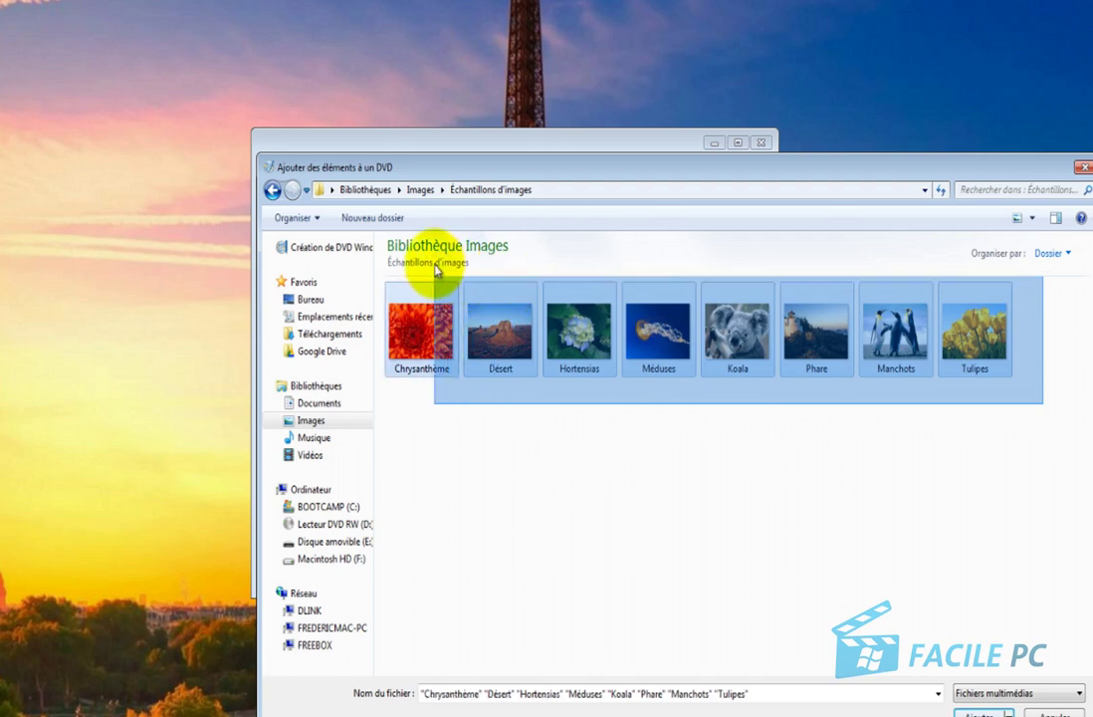
drag(435, 269, 435, 267)
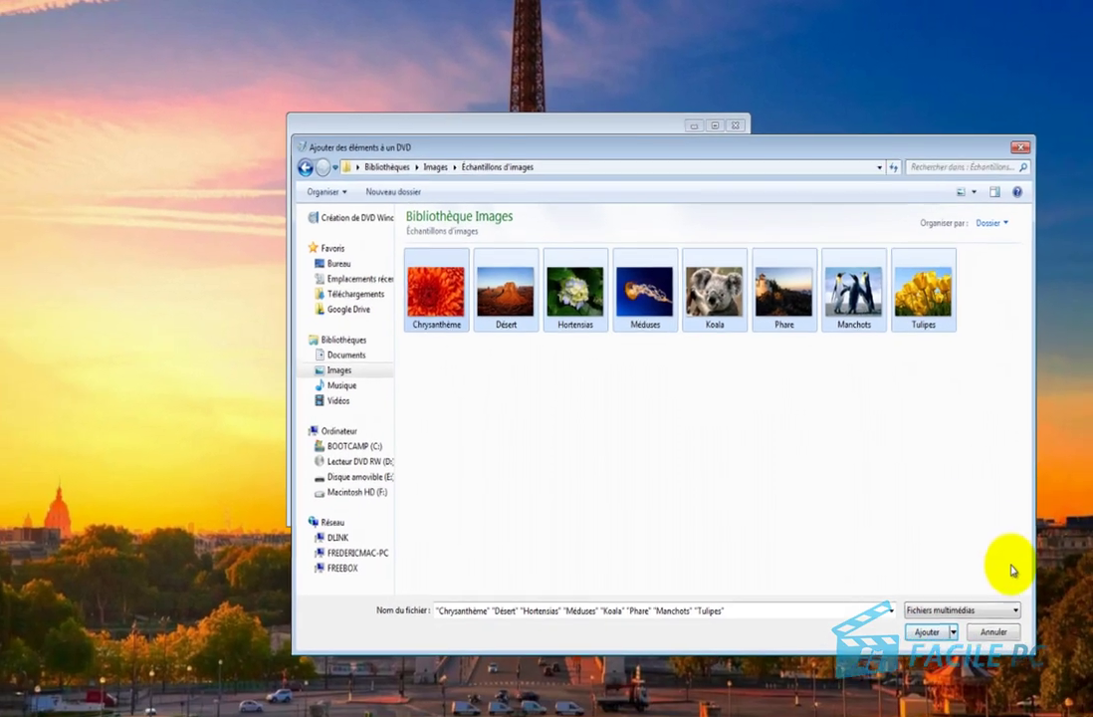
click(921, 623)
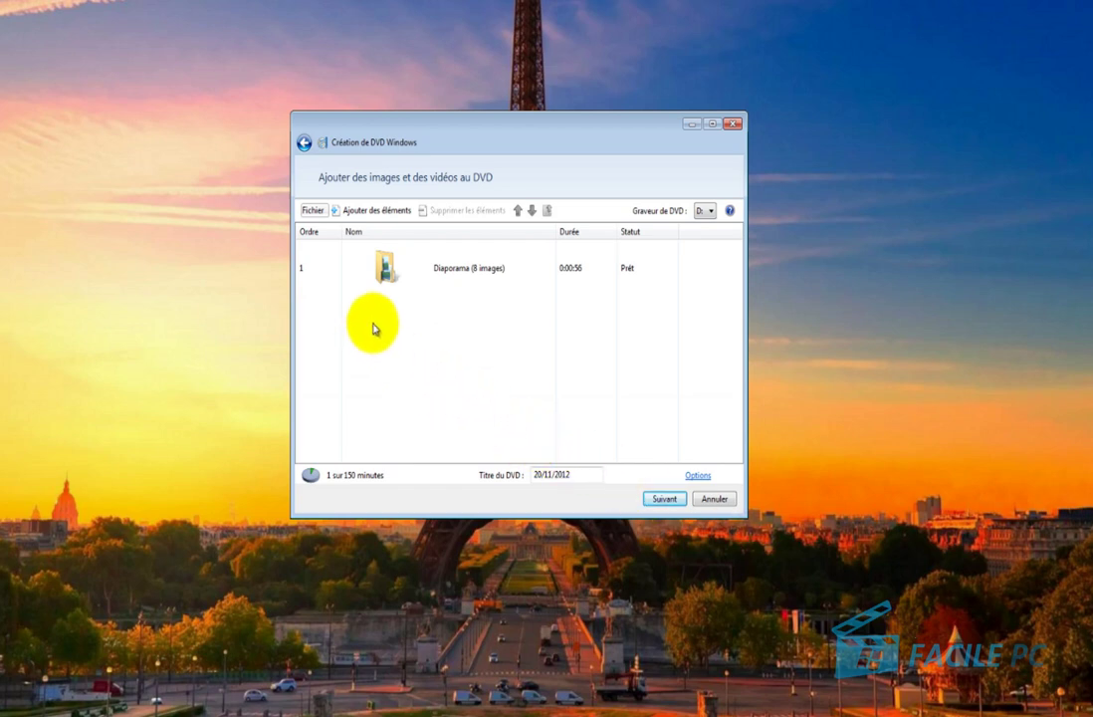
Add all eight photos, from arbre to vaches, from the personal photo folder on the desktop to the DVD.
click(359, 214)
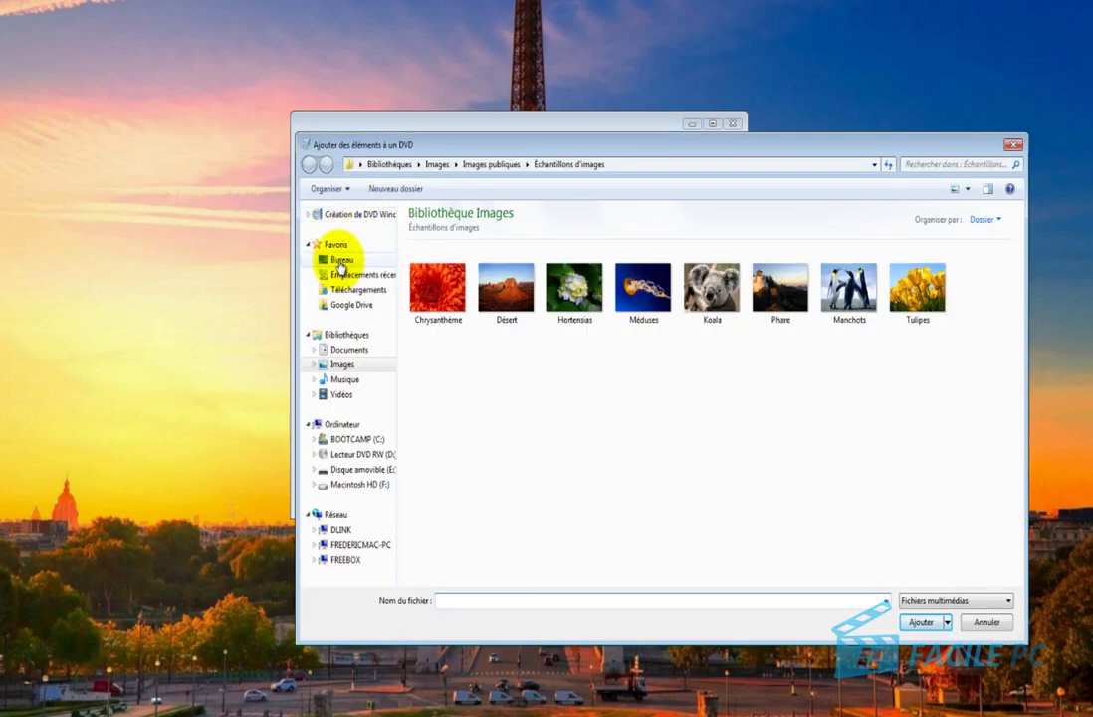
click(342, 259)
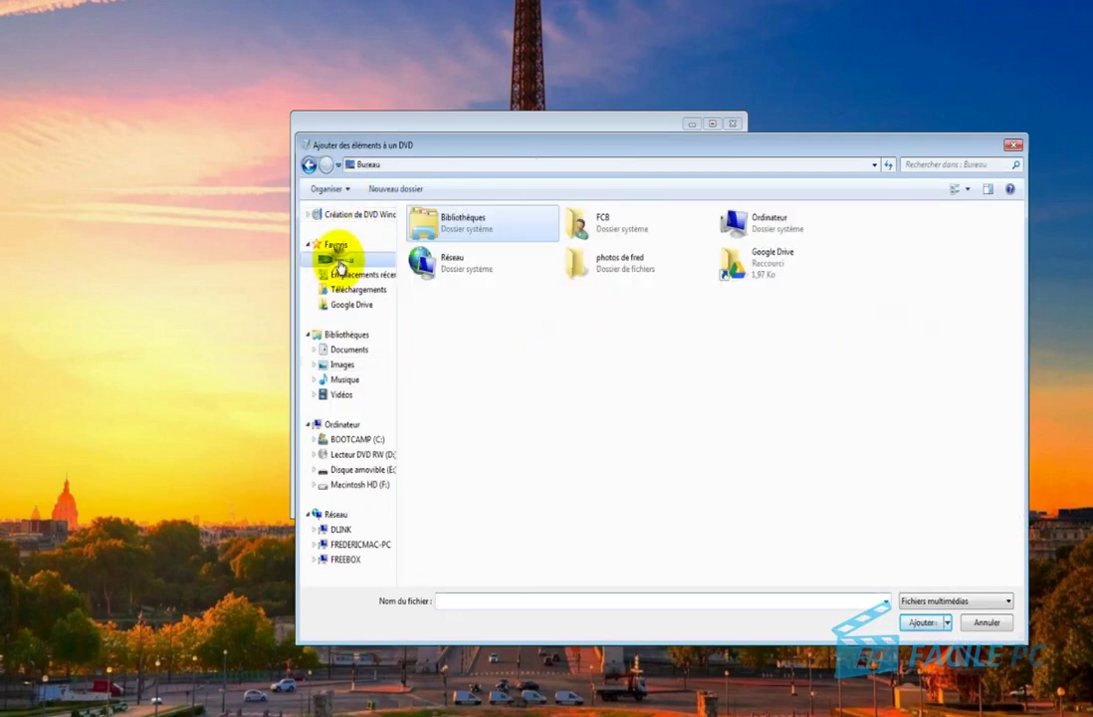
double_click(625, 273)
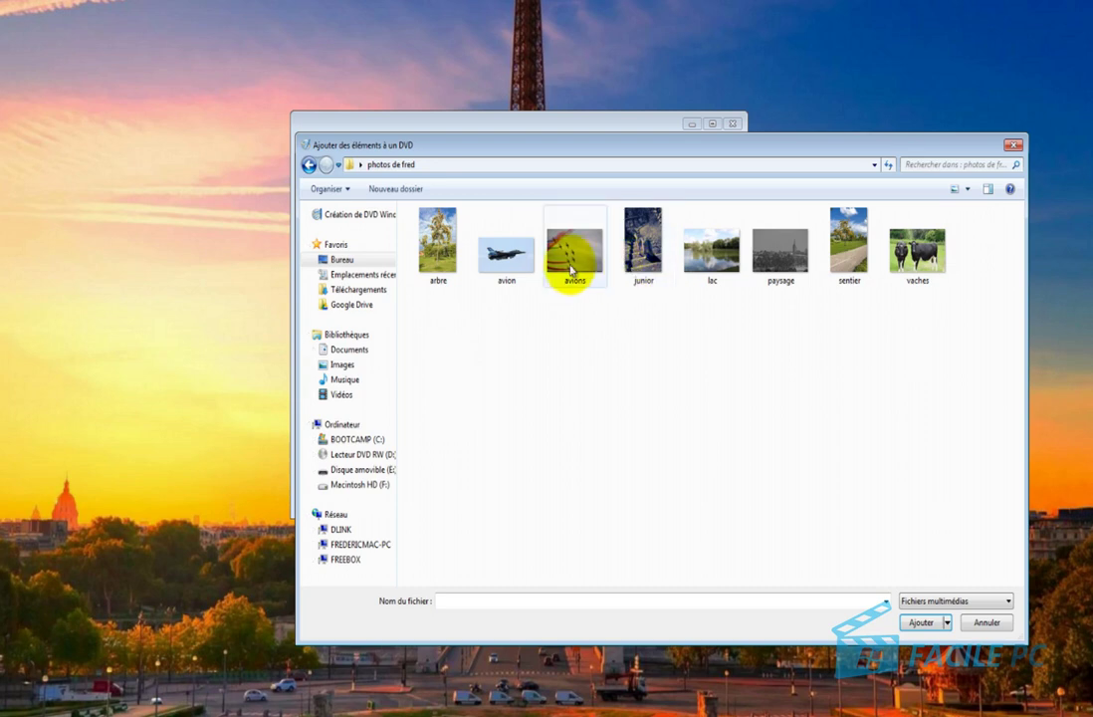
drag(964, 305, 452, 203)
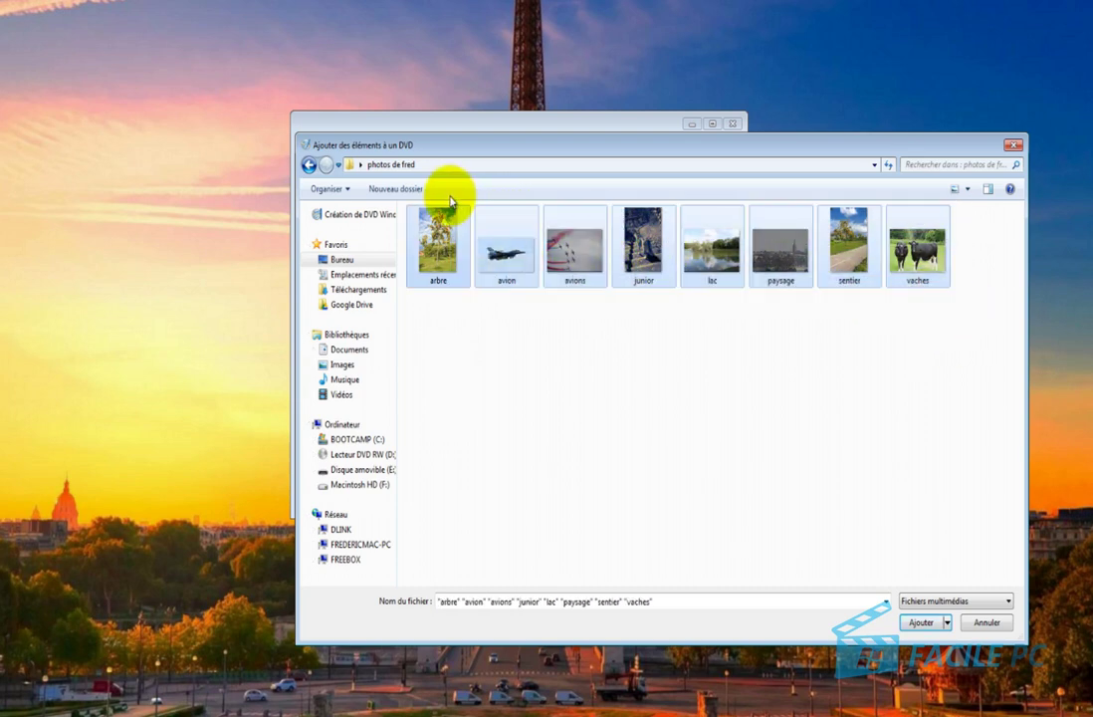
click(918, 622)
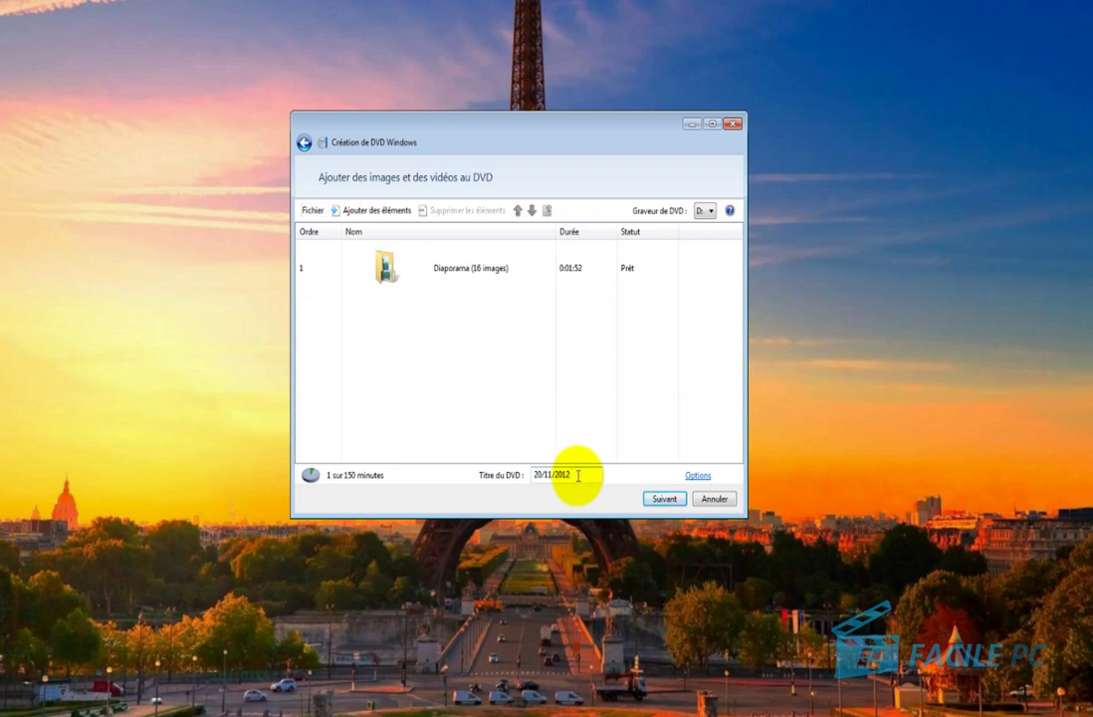
Replace the DVD title with "DVD de" followed by the owner's first name.
drag(579, 476, 443, 459)
key(BackSpace)
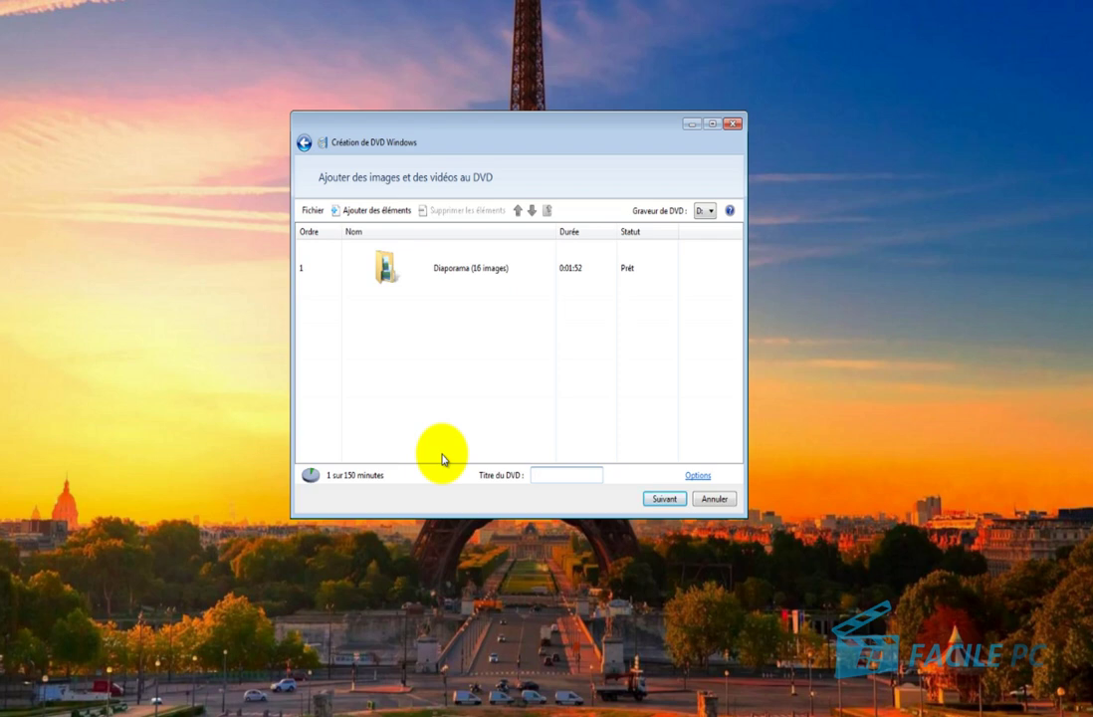
text(DVD de Frédéric)
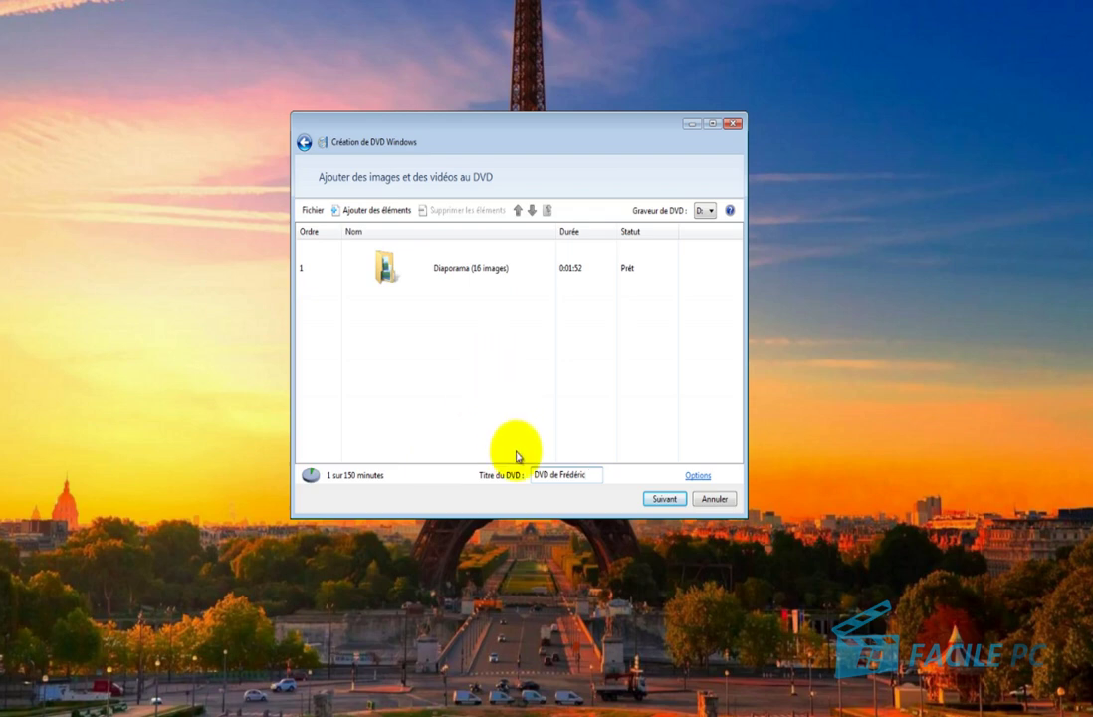
Configure the DVD options to start with the DVD menu, use a 16:9 aspect ratio and burn at the Lente speed.
click(700, 478)
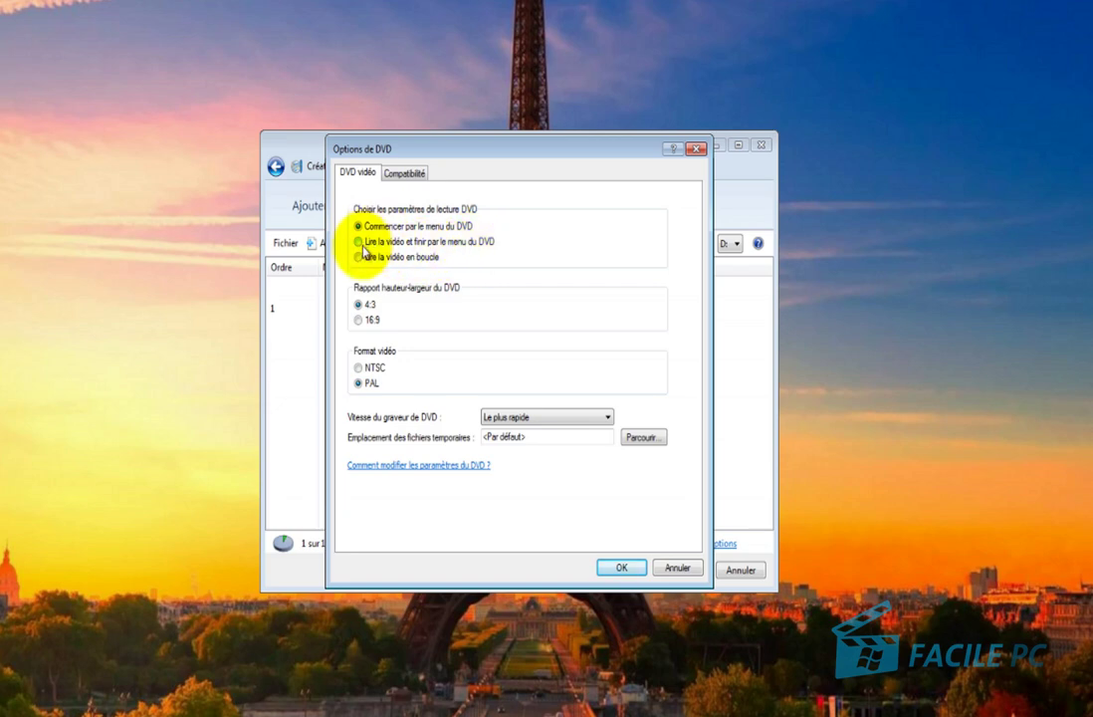
click(389, 243)
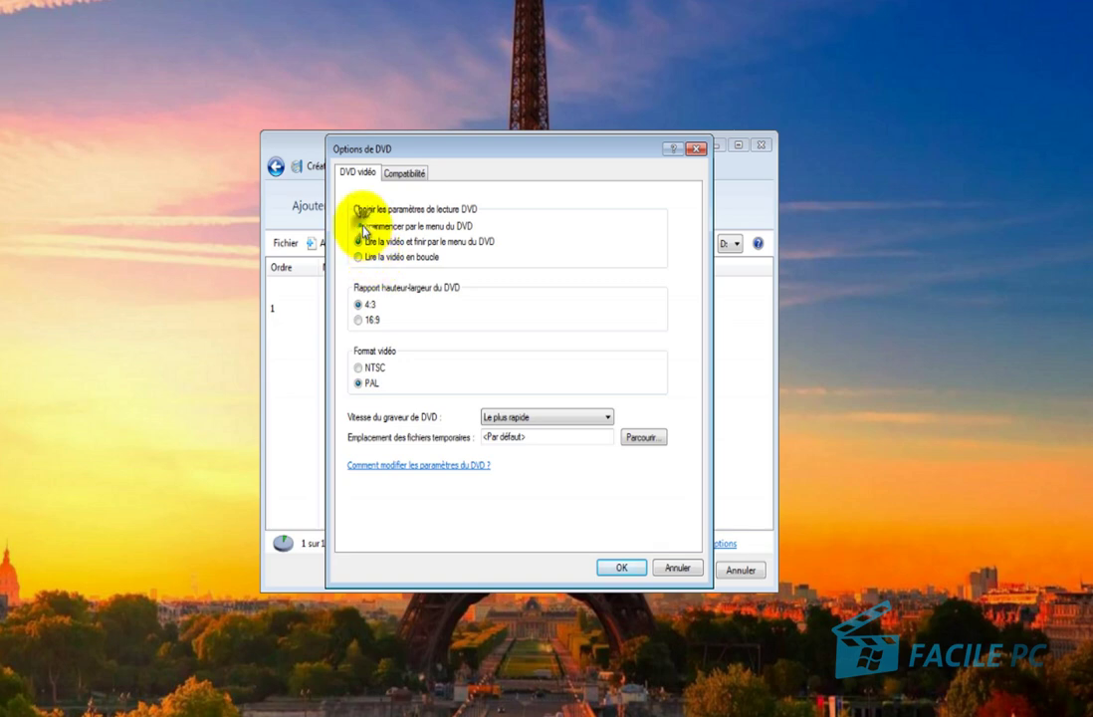
click(360, 227)
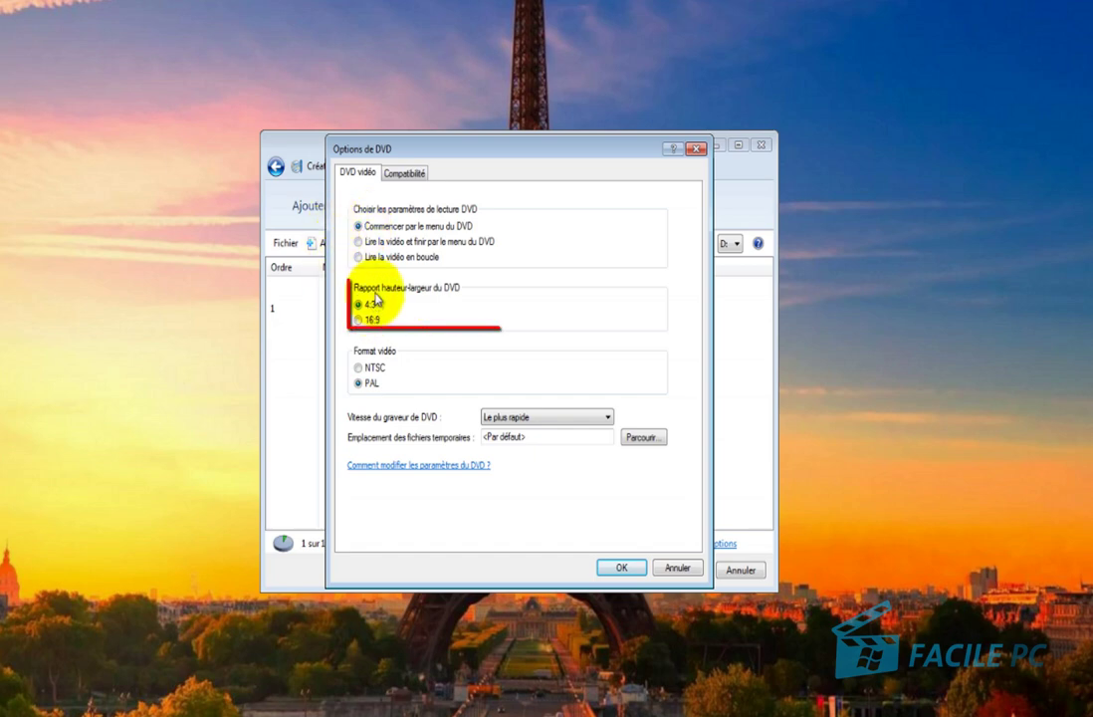
click(360, 320)
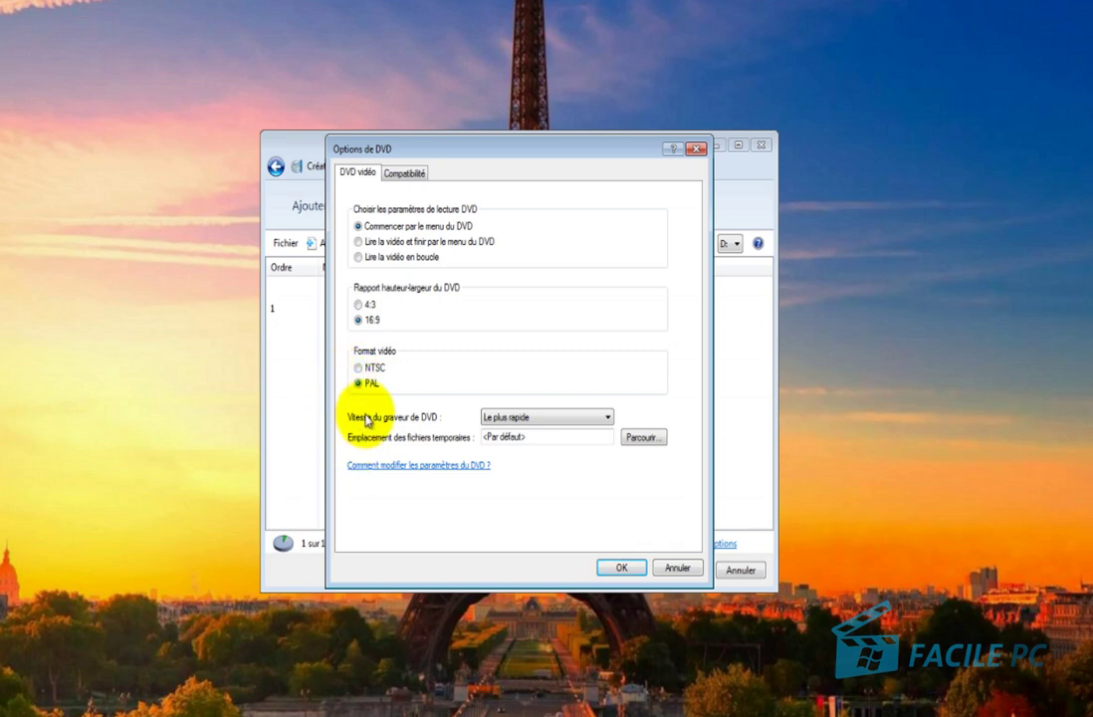
click(606, 421)
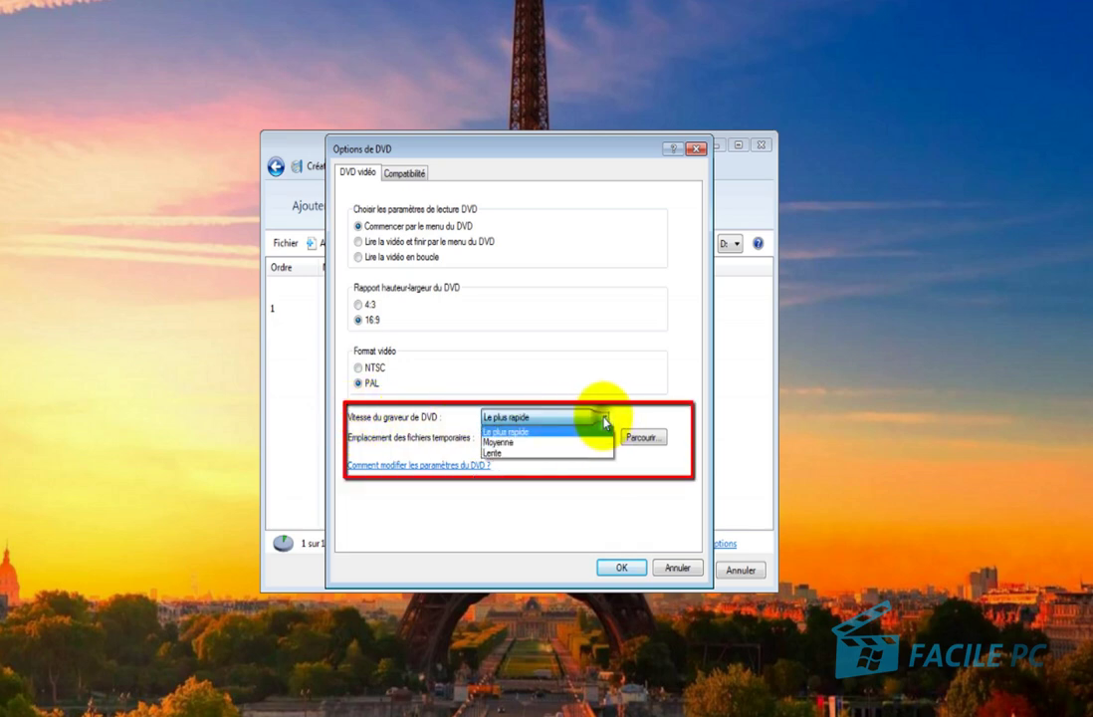
click(535, 453)
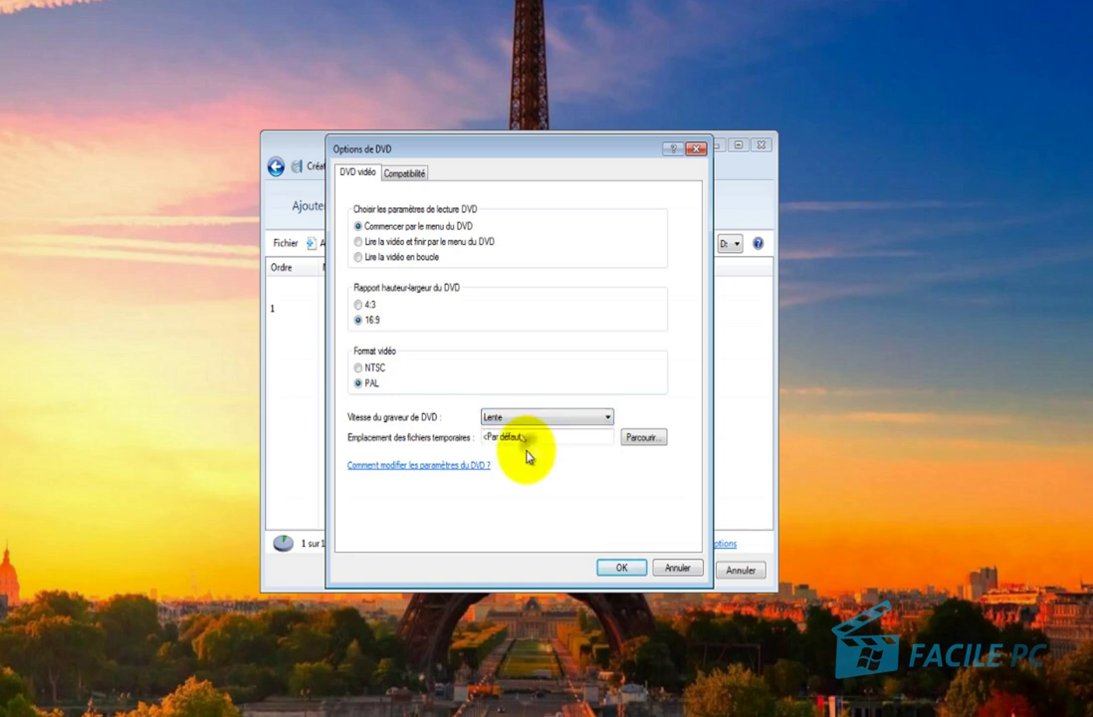
click(622, 566)
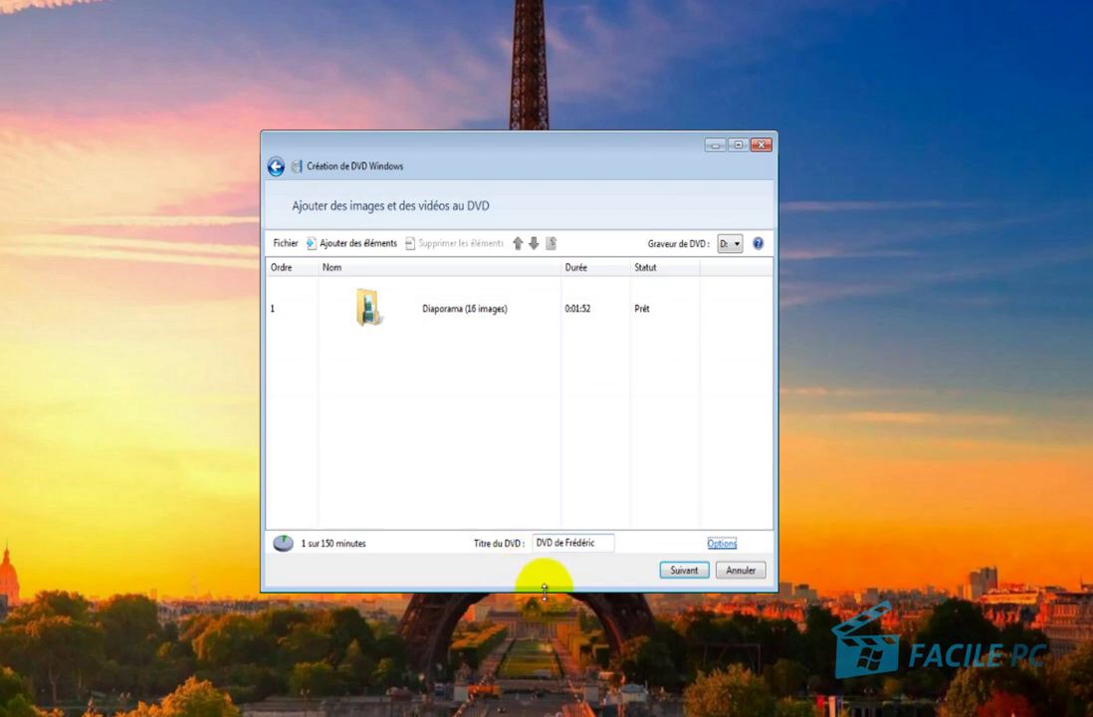
Continue to the burn preparation page in a maximized window and apply the Réflexions menu style.
click(678, 571)
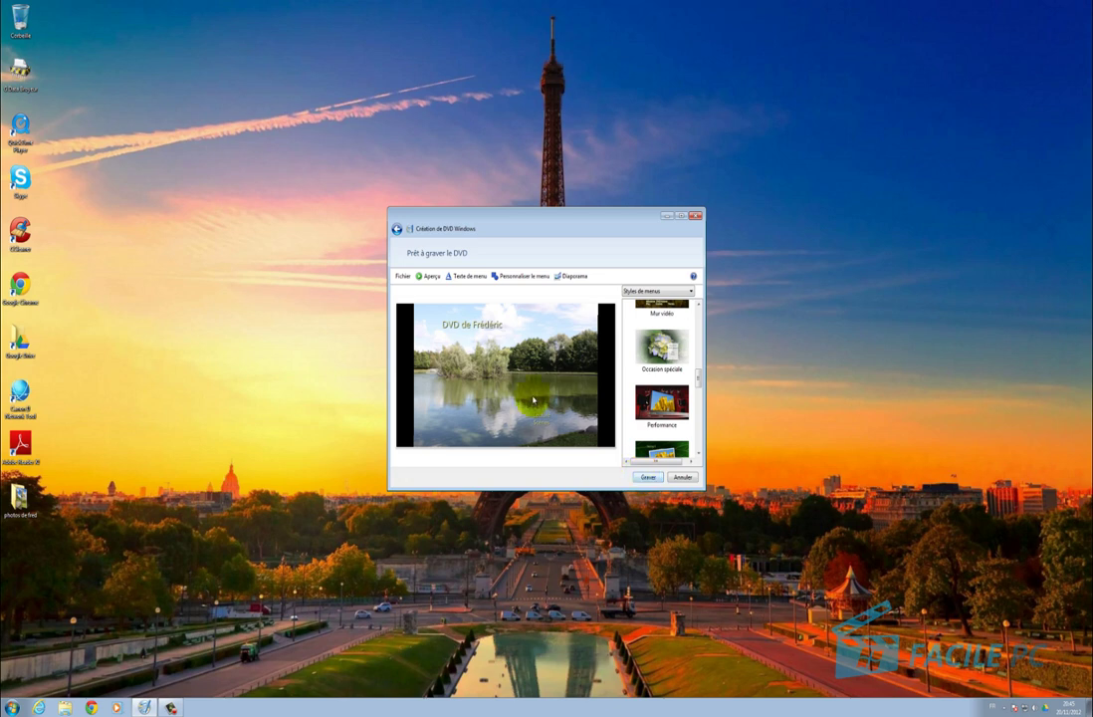
click(681, 218)
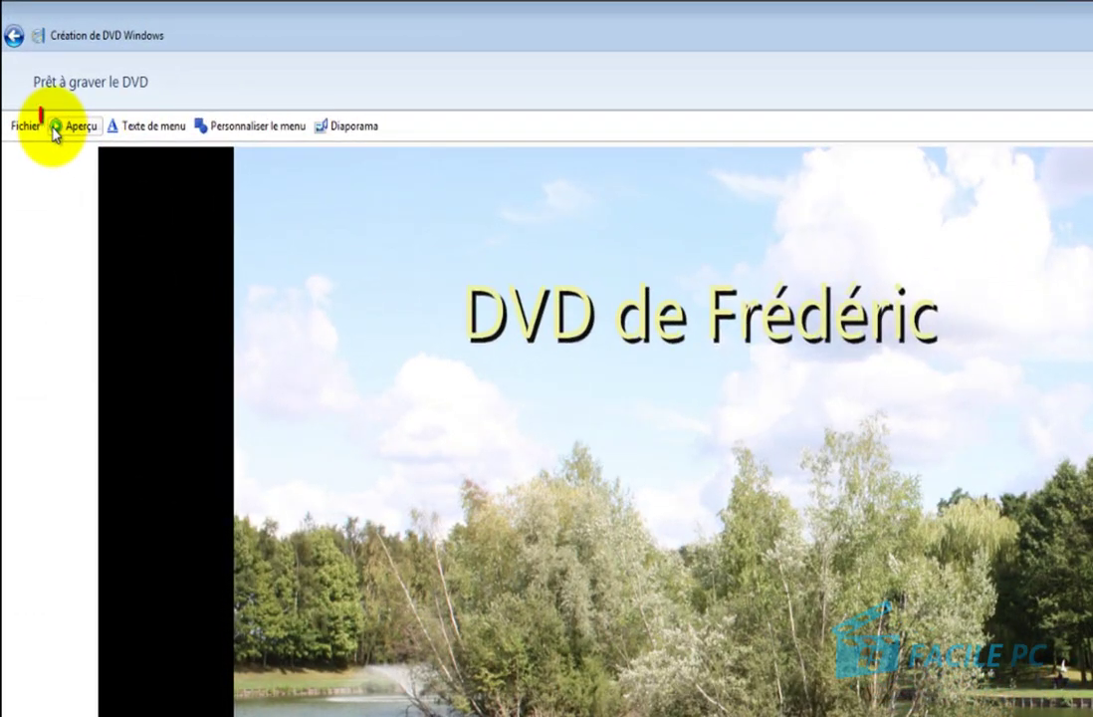
click(60, 122)
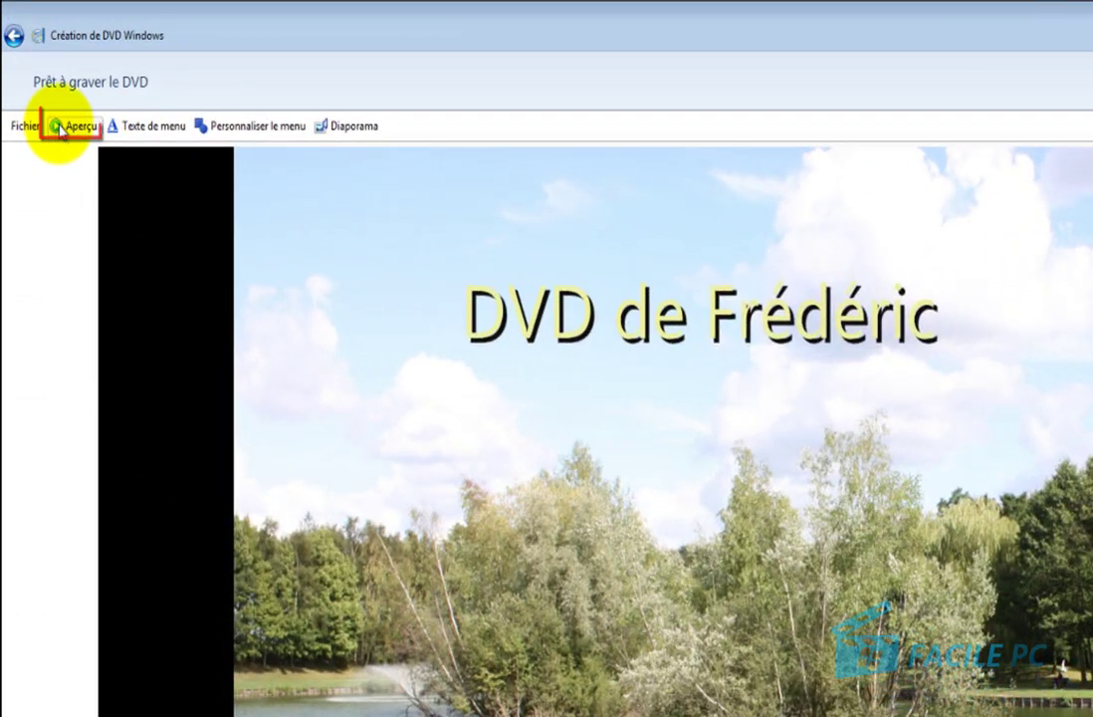
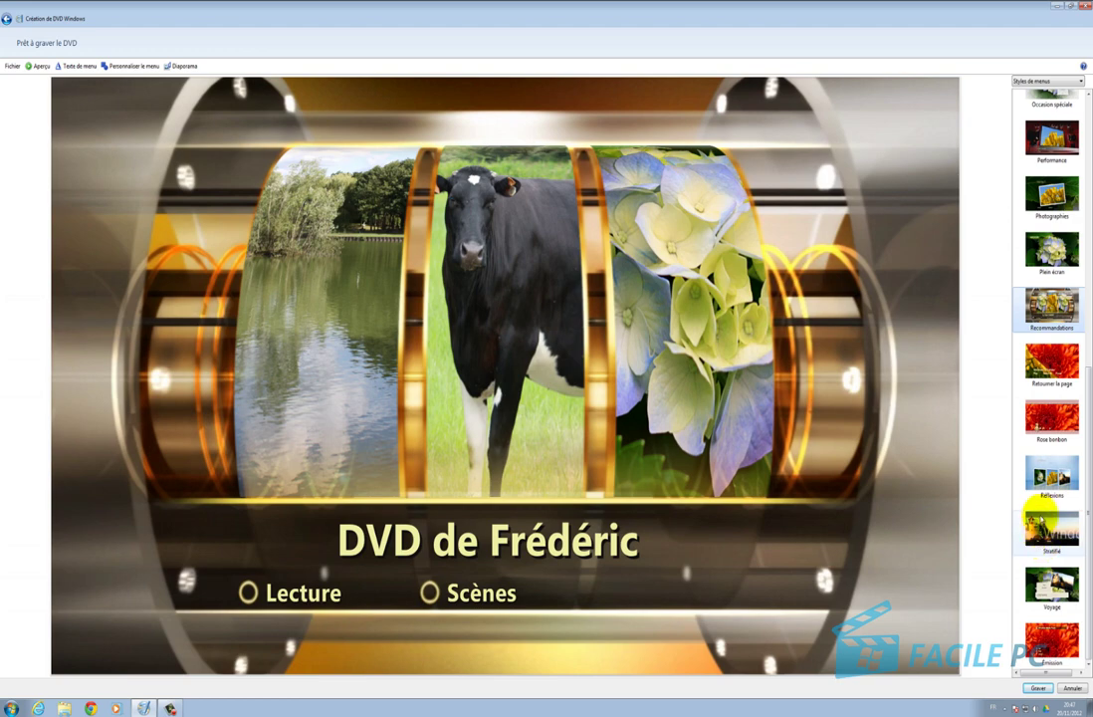
click(1038, 466)
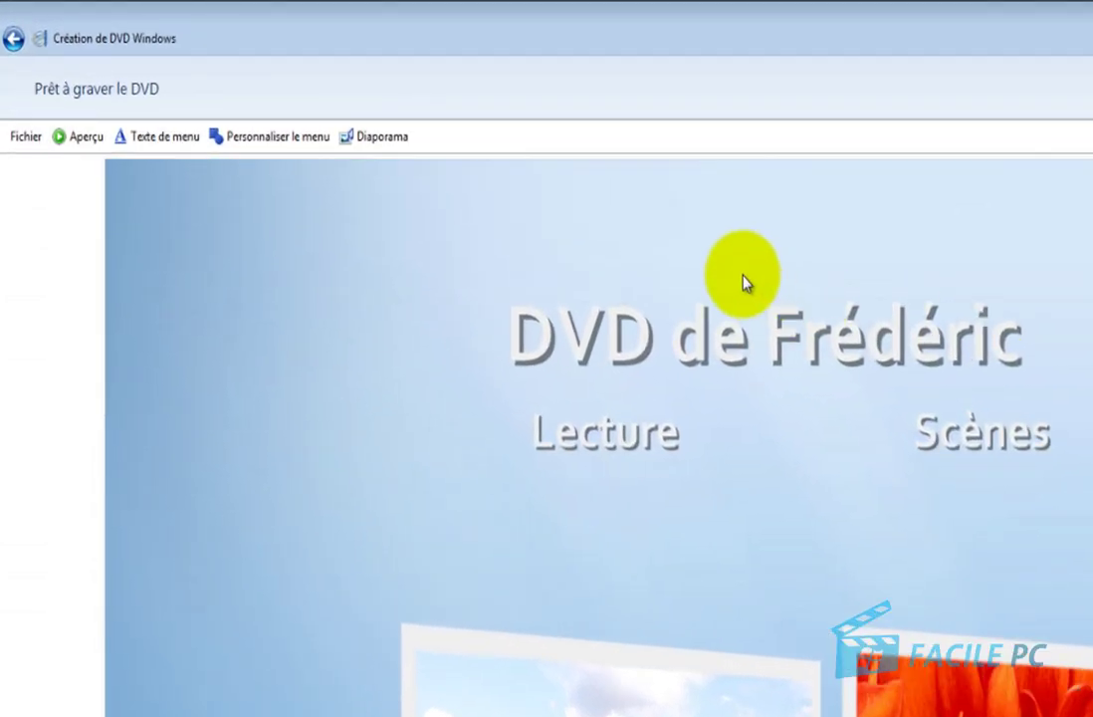
Change the font of the DVD menu text to David.
click(160, 140)
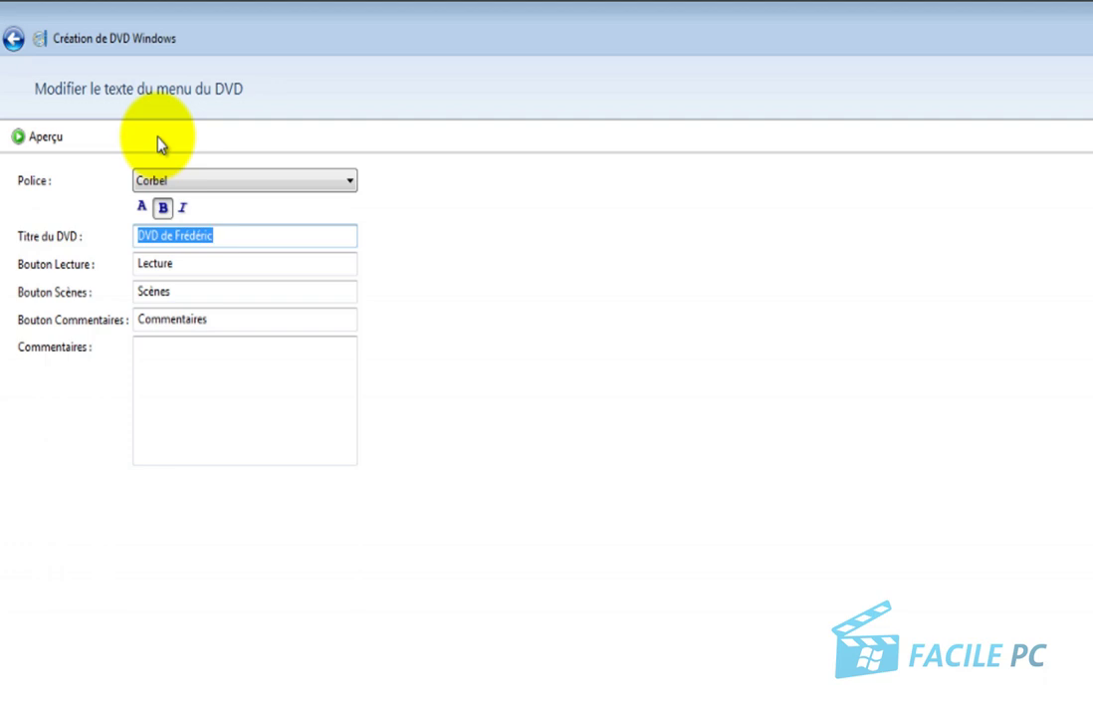
click(189, 183)
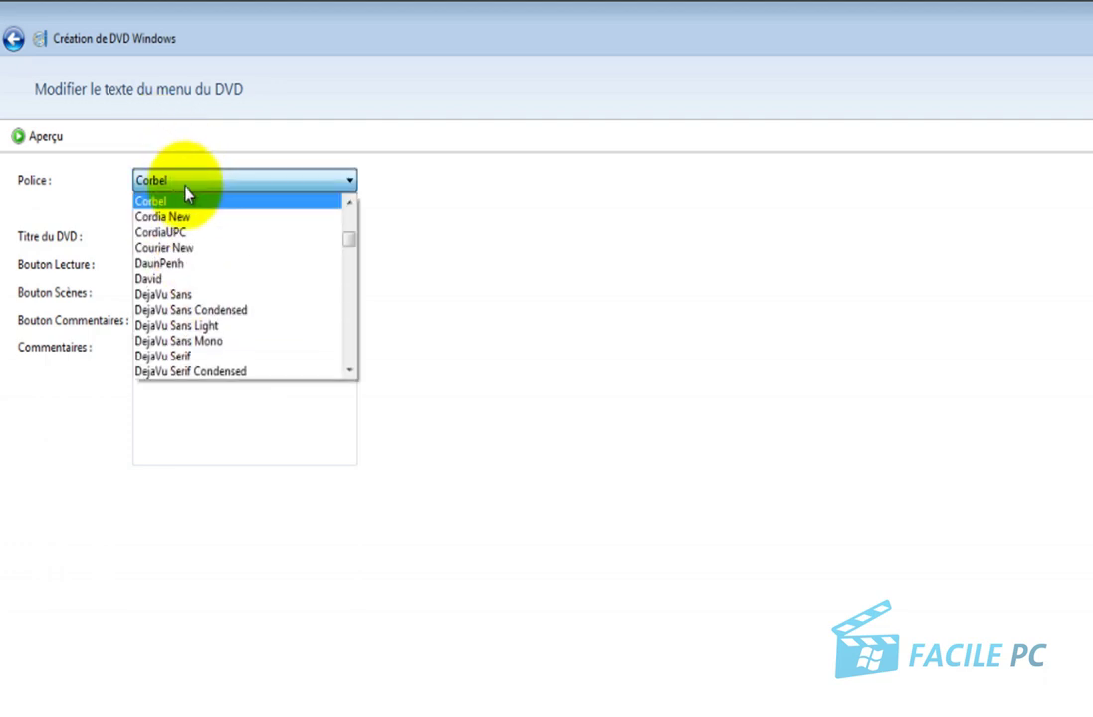
scroll(199, 264, up, 1)
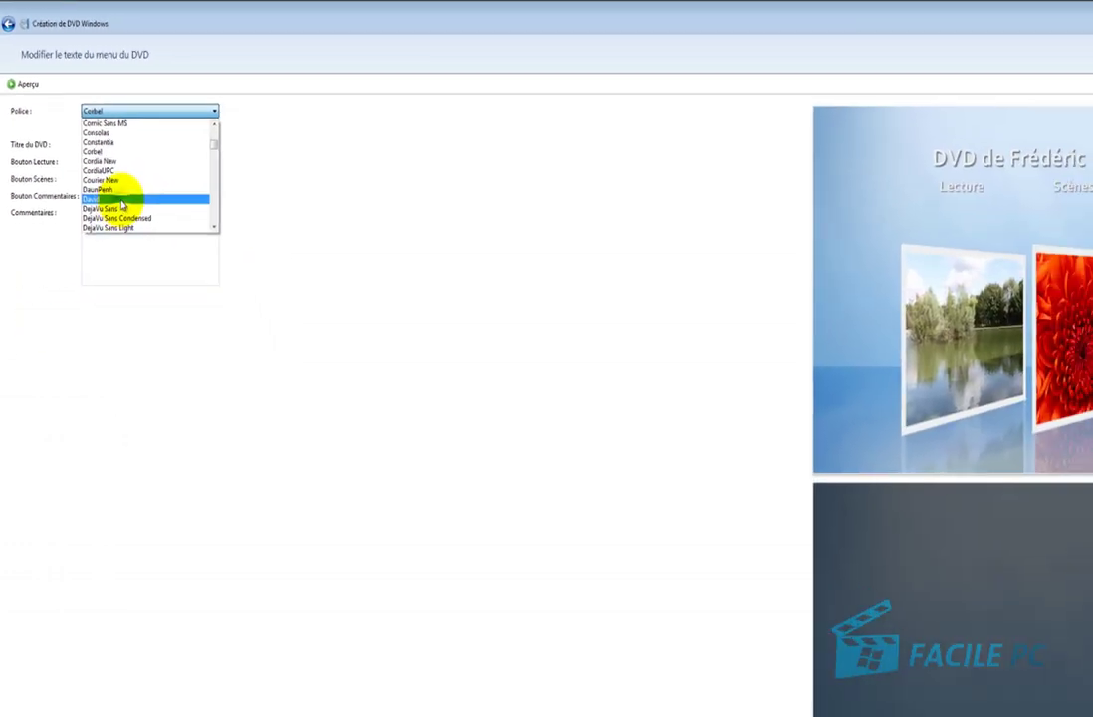
click(122, 200)
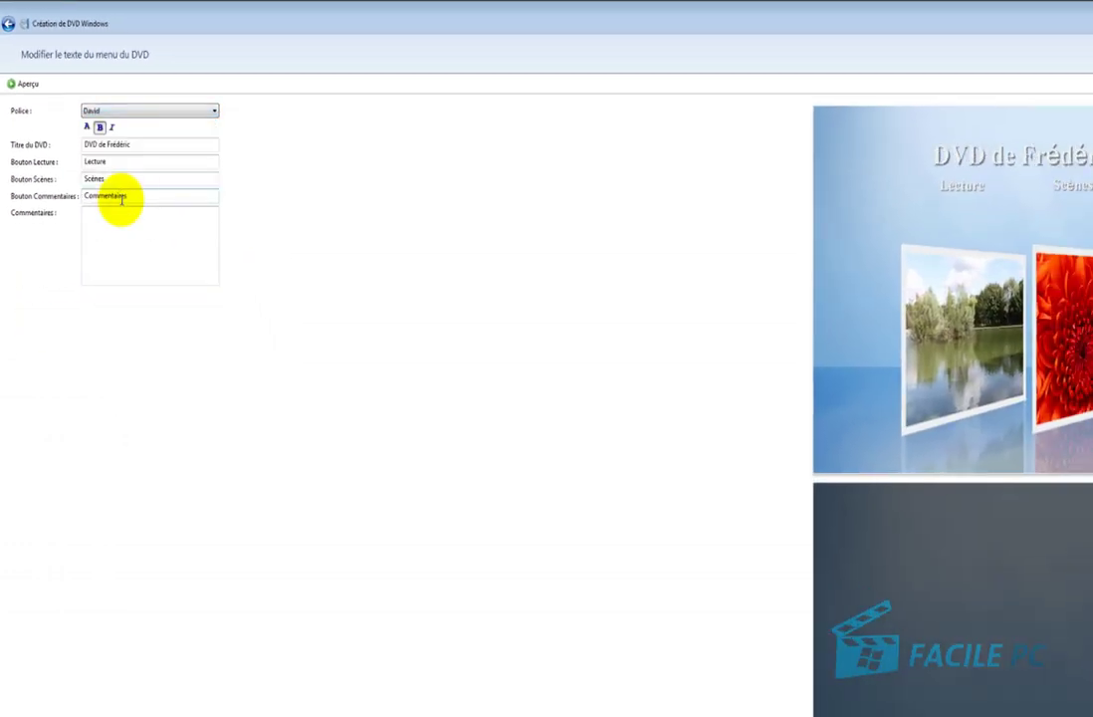
Format the DVD menu text in dark burgundy, bold and italic, using the DejaVu Sans Condensed font.
click(88, 128)
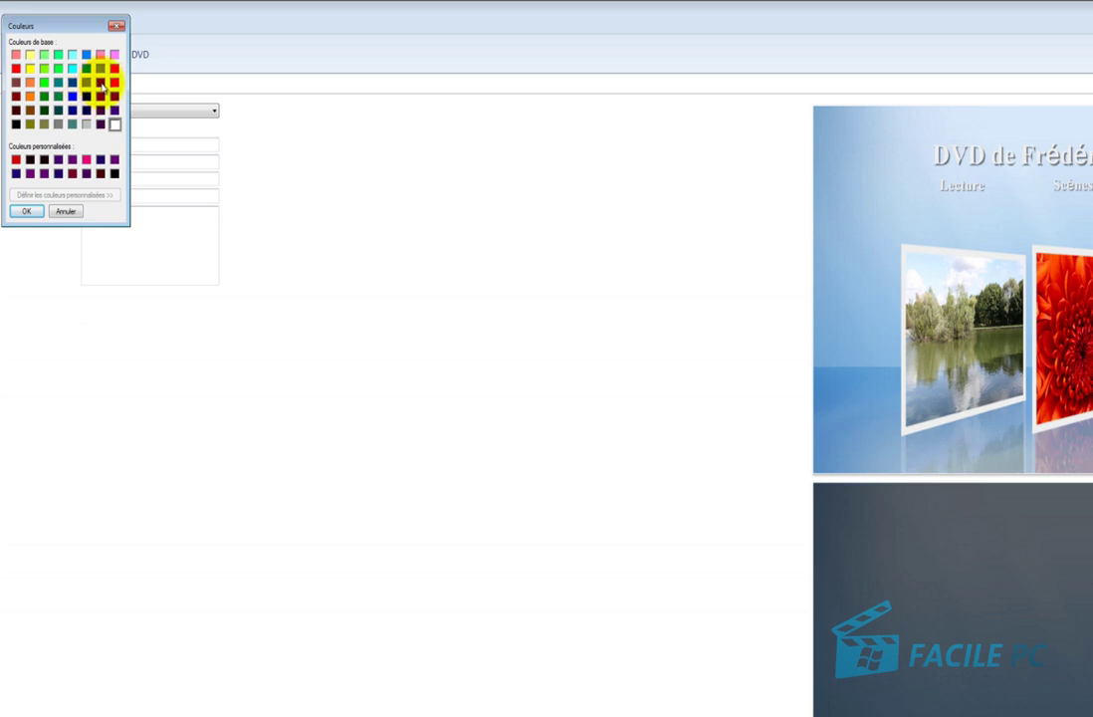
click(101, 83)
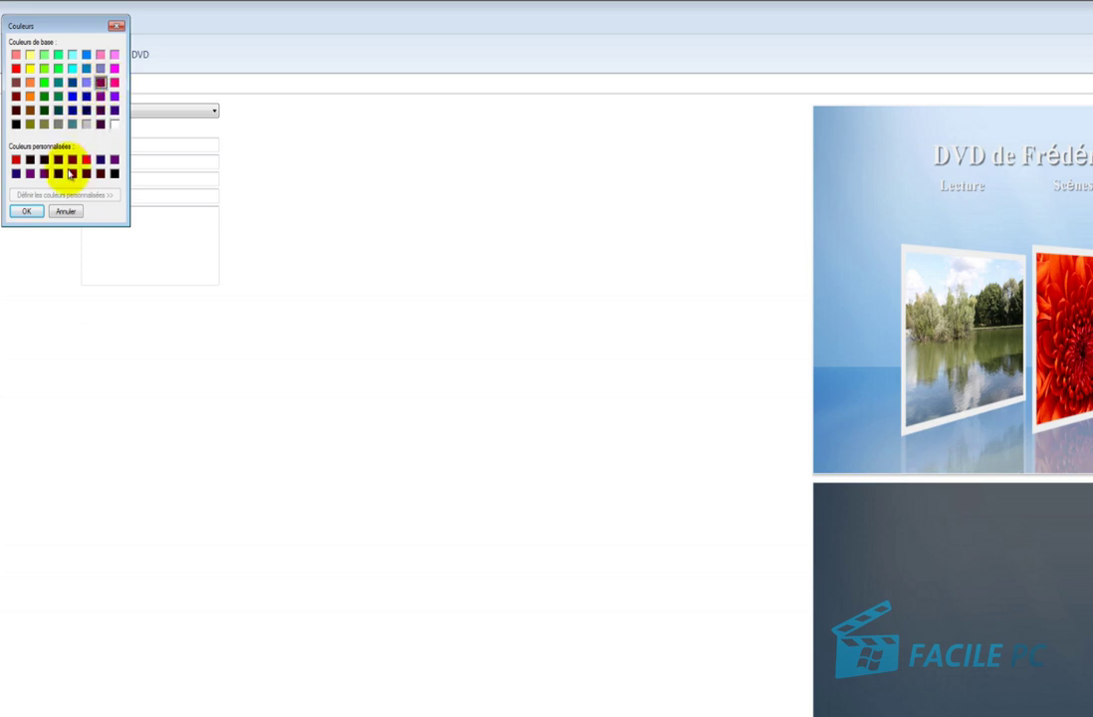
click(28, 212)
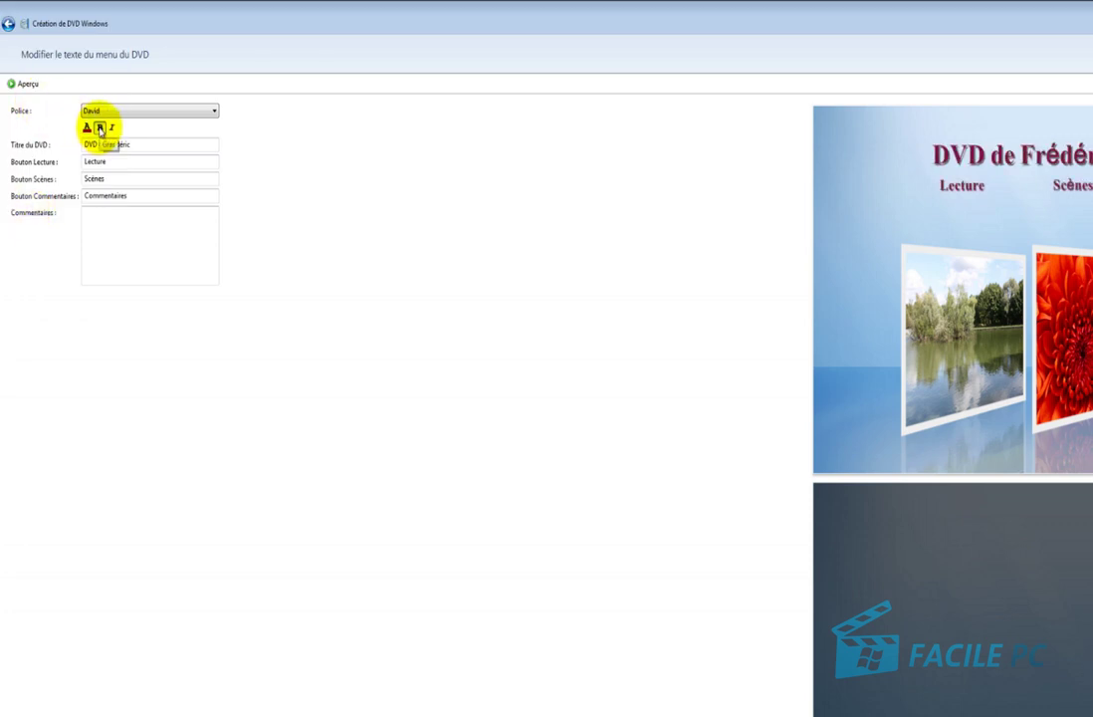
click(100, 130)
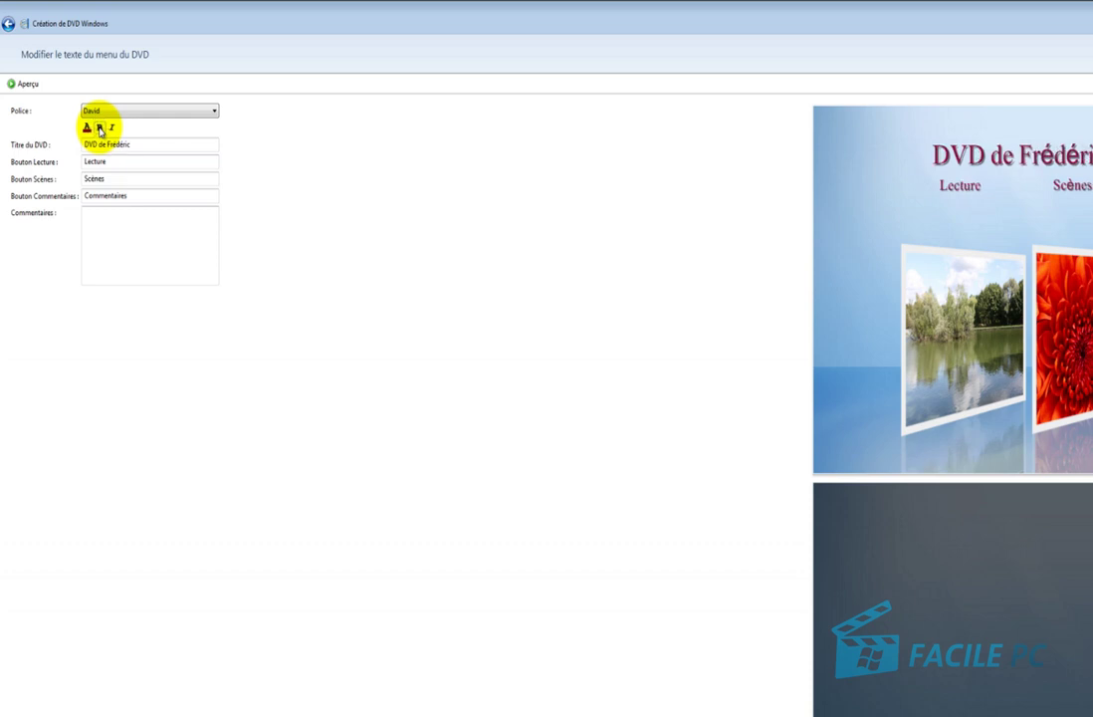
click(101, 129)
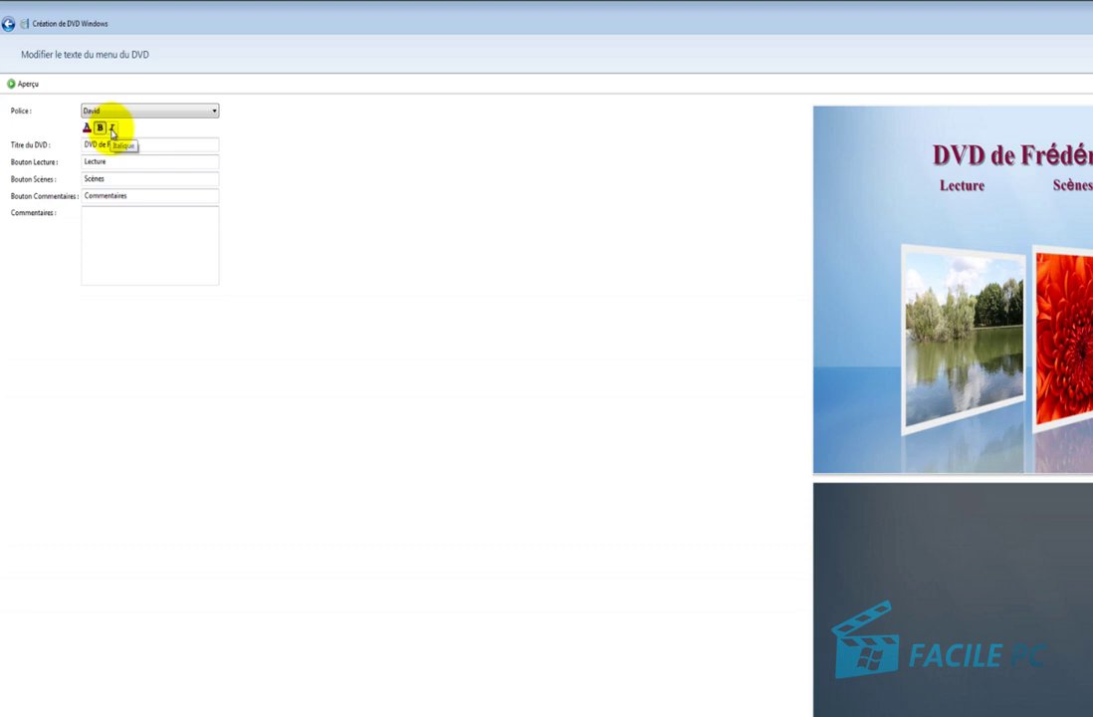
click(112, 129)
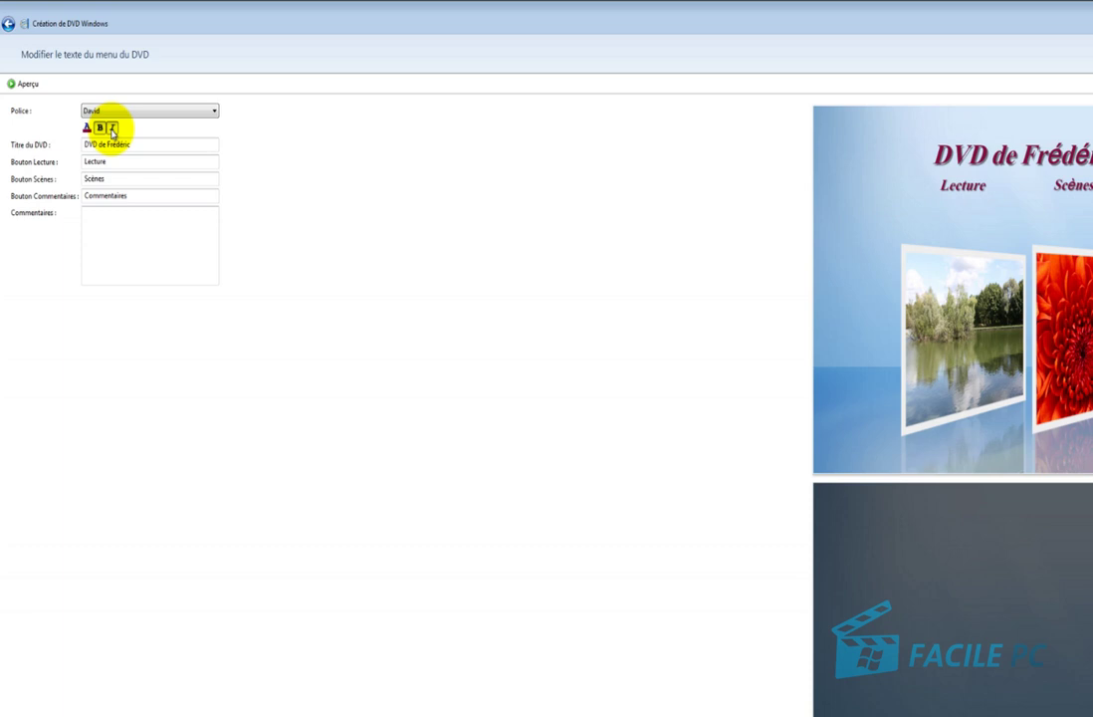
key(Down)
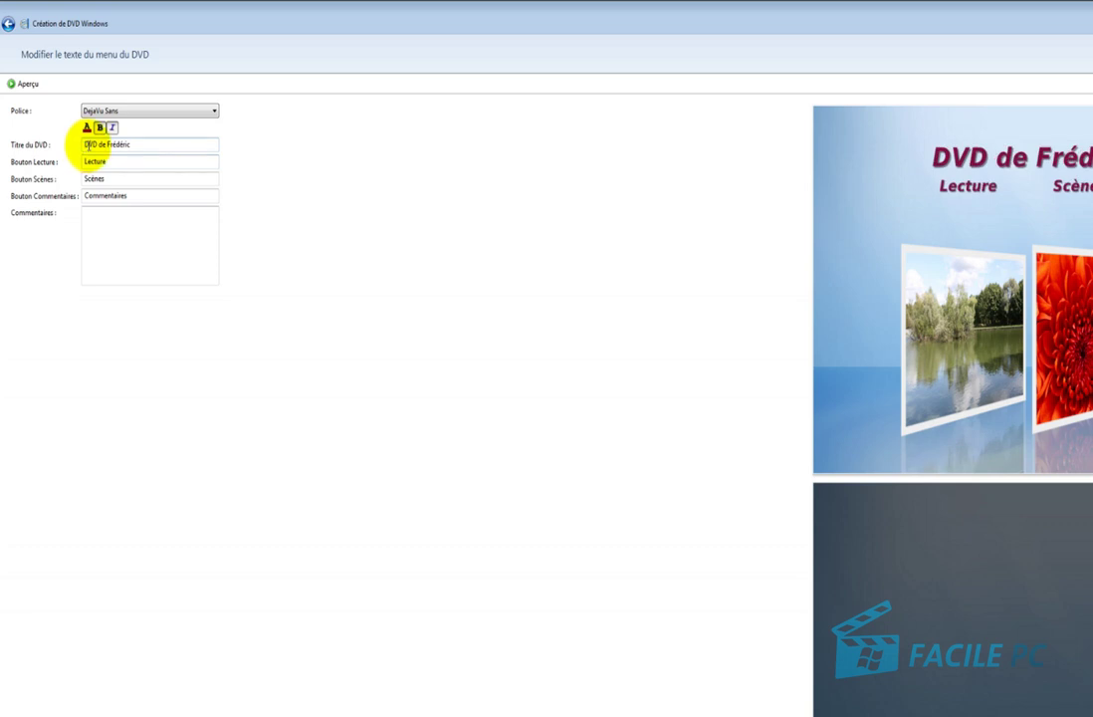
key(Down)
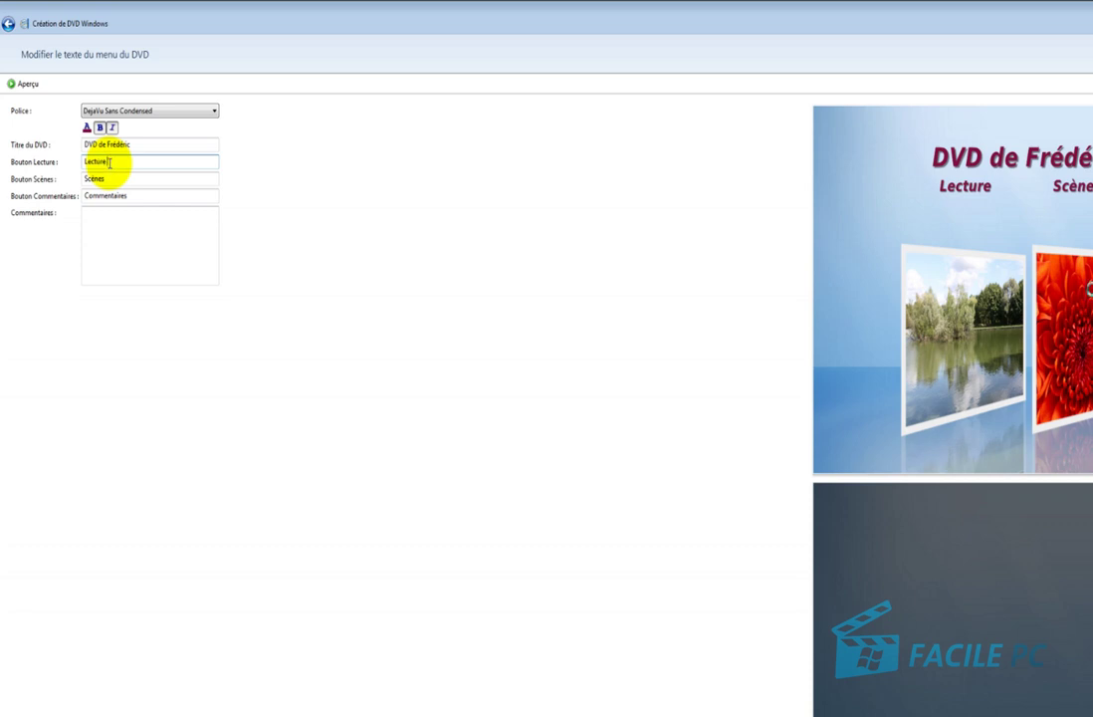
Change the label of the Lecture button to "film" and apply the menu text changes.
text(du film)
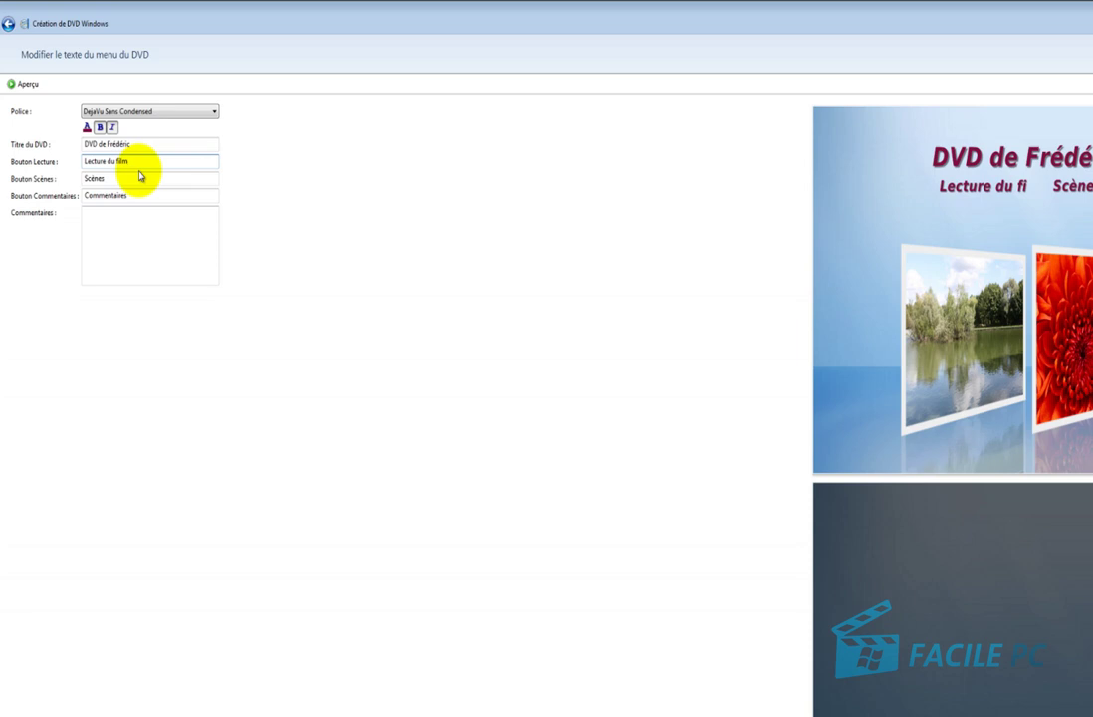
drag(130, 161, 35, 146)
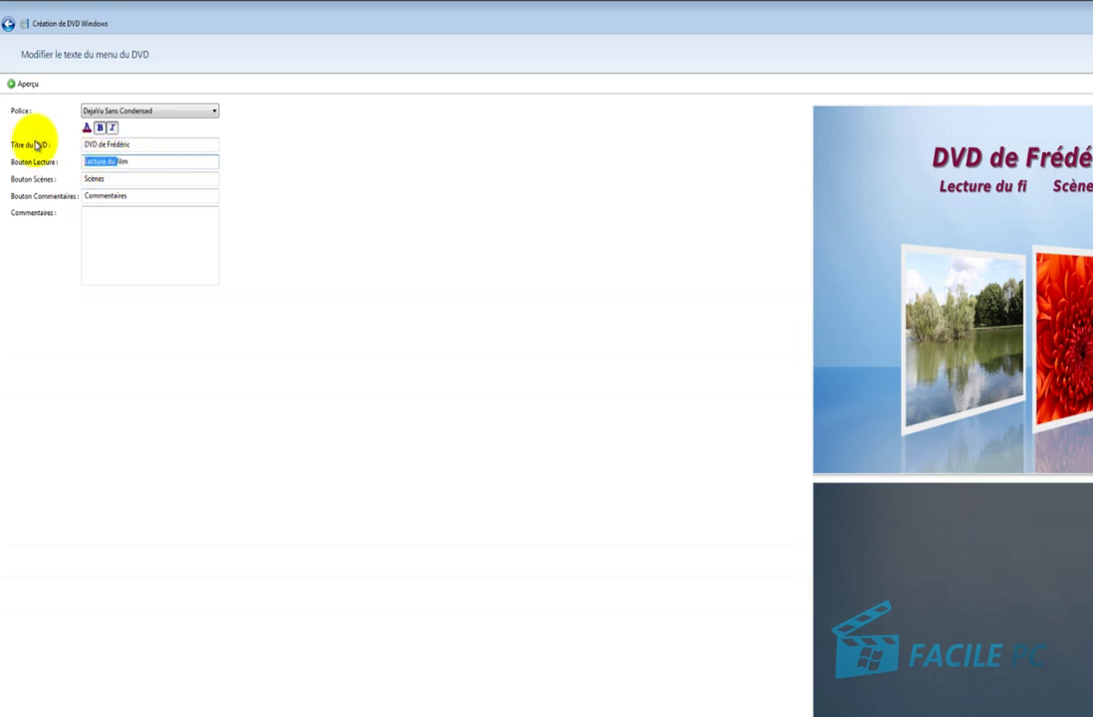
key(Delete)
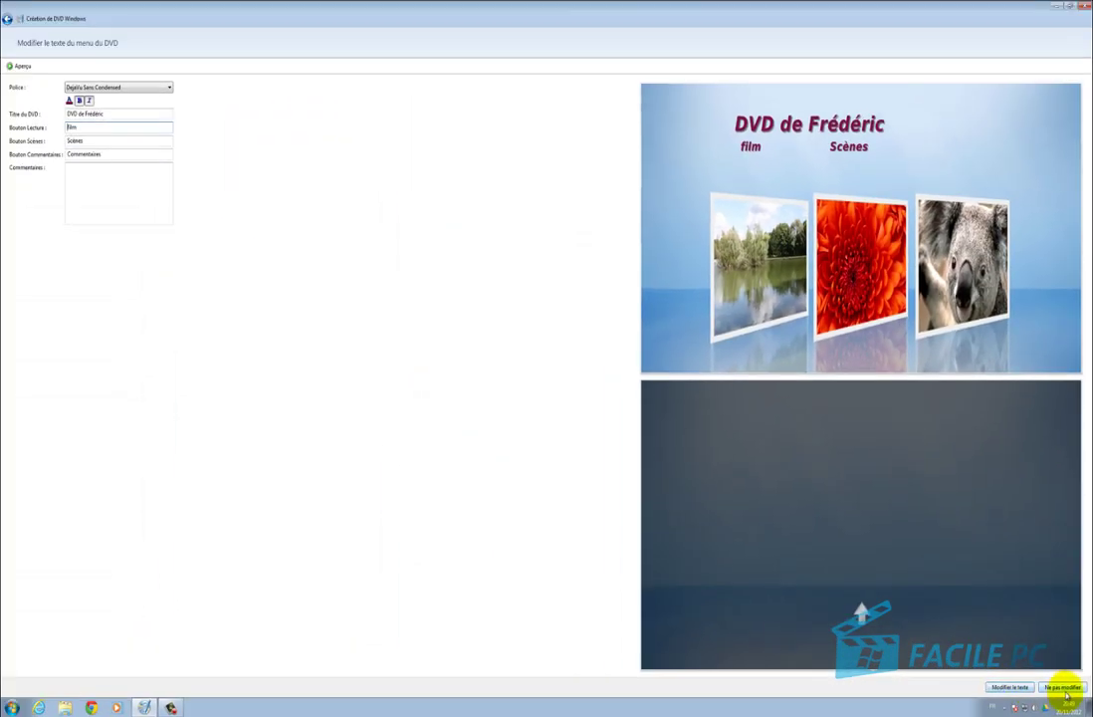
click(1009, 687)
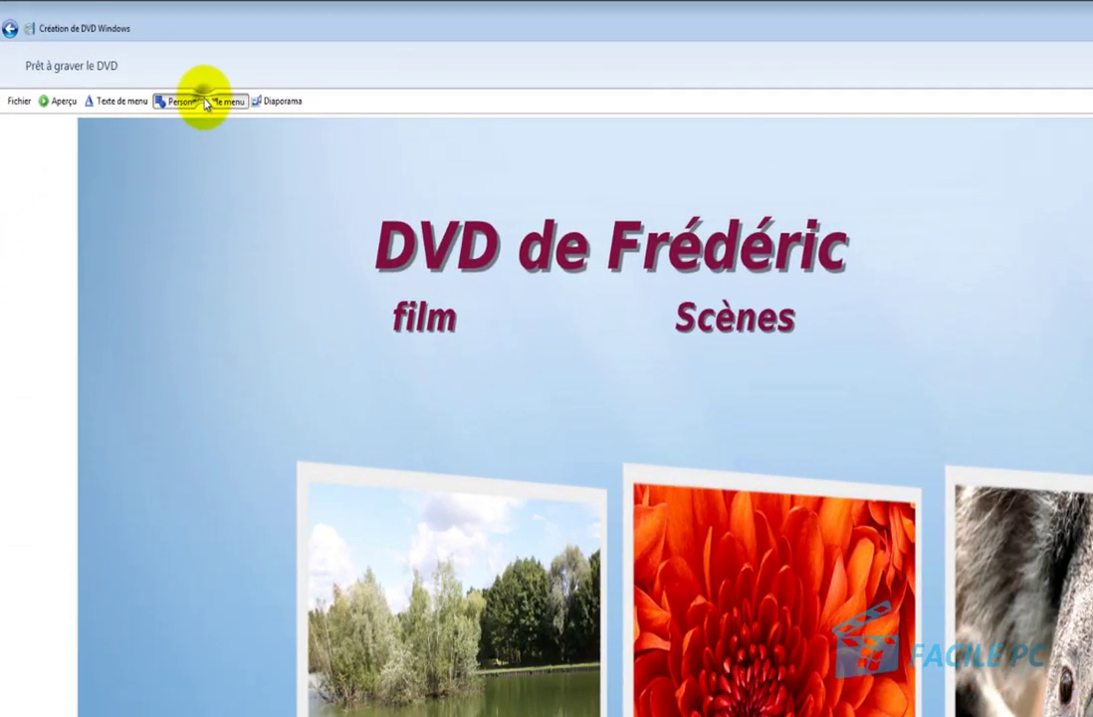
Customize the menu with the Sleep Away track from the sample music folder as the menu audio.
click(199, 101)
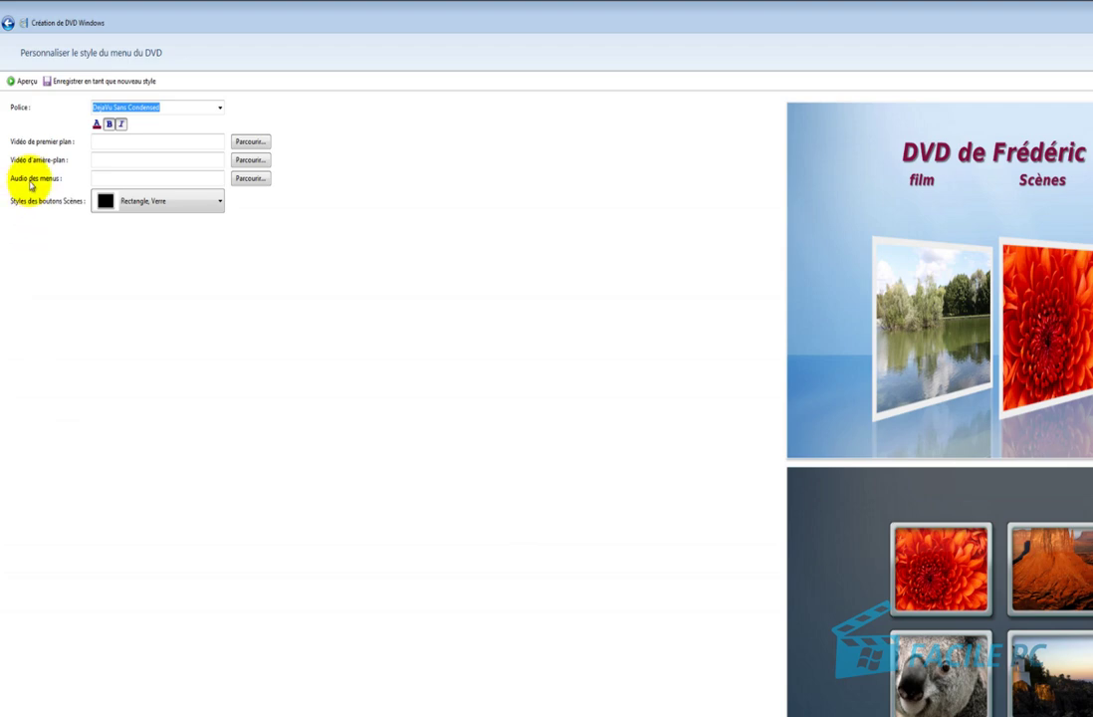
click(257, 142)
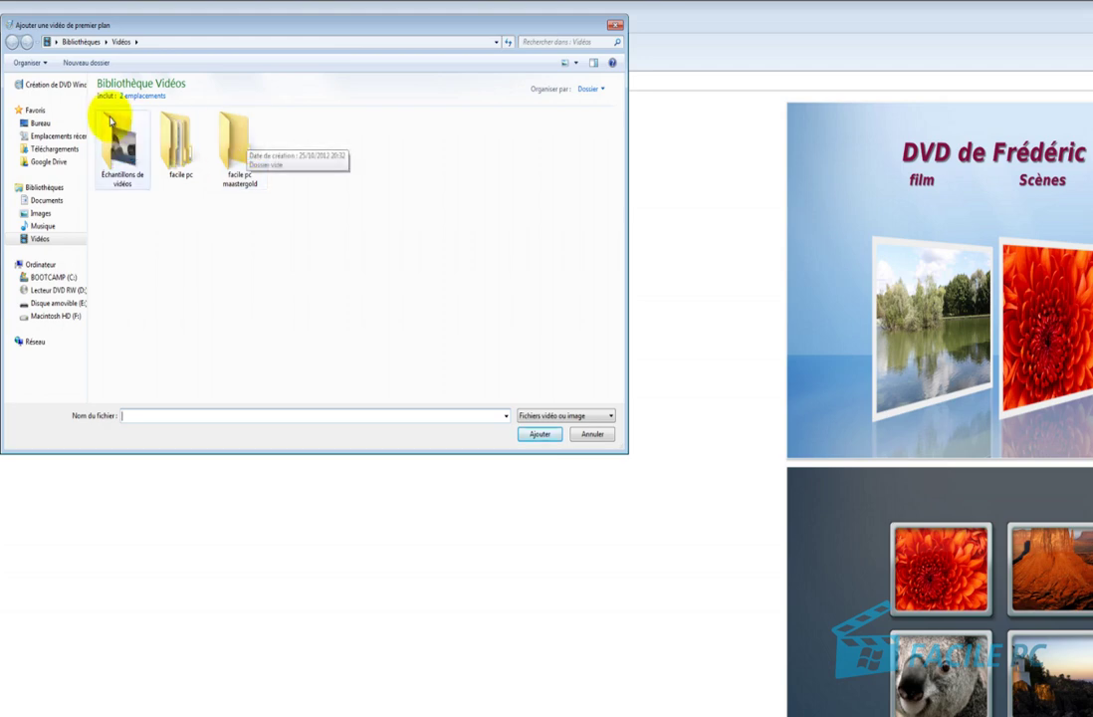
click(592, 438)
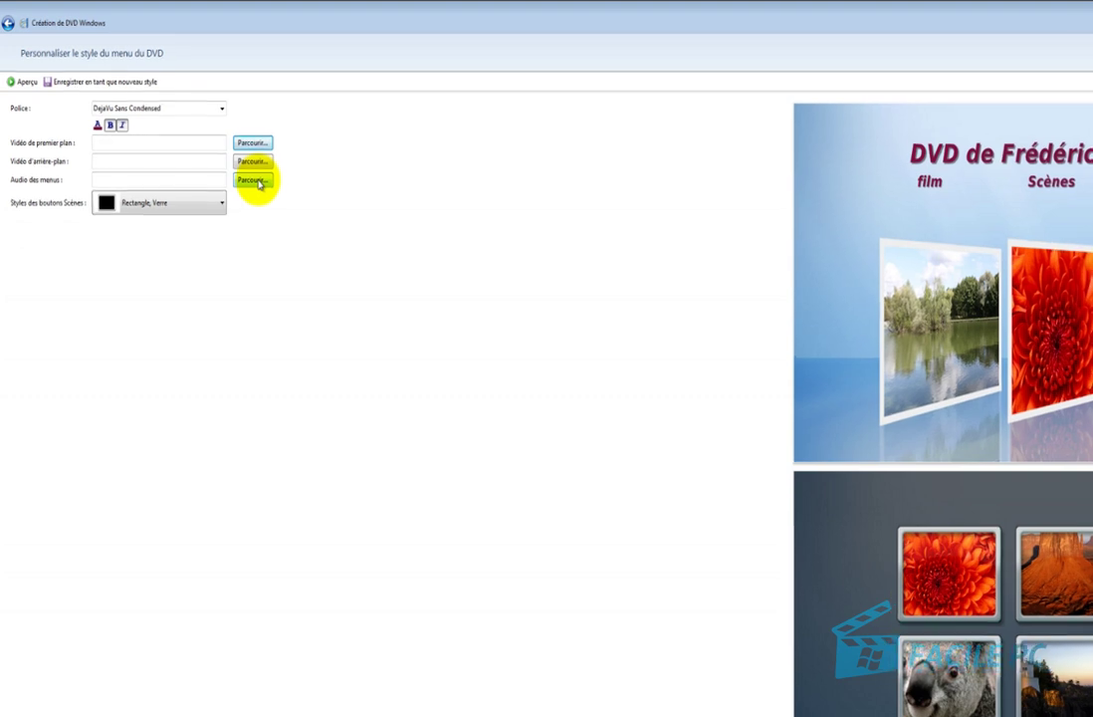
click(251, 180)
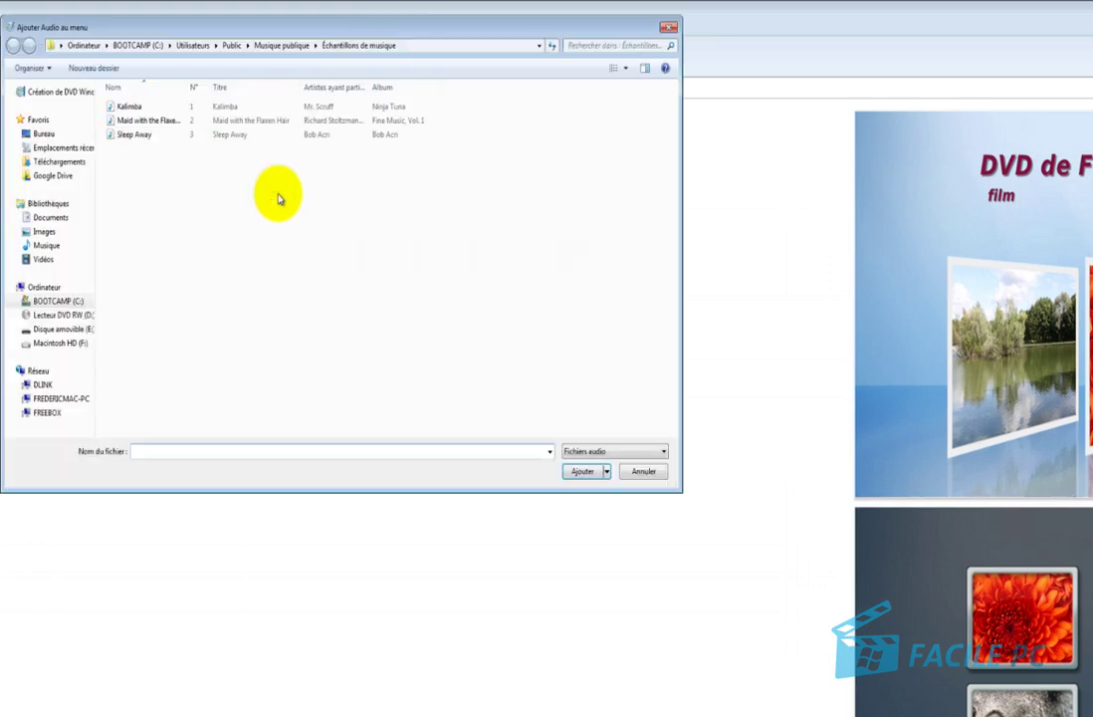
double_click(138, 135)
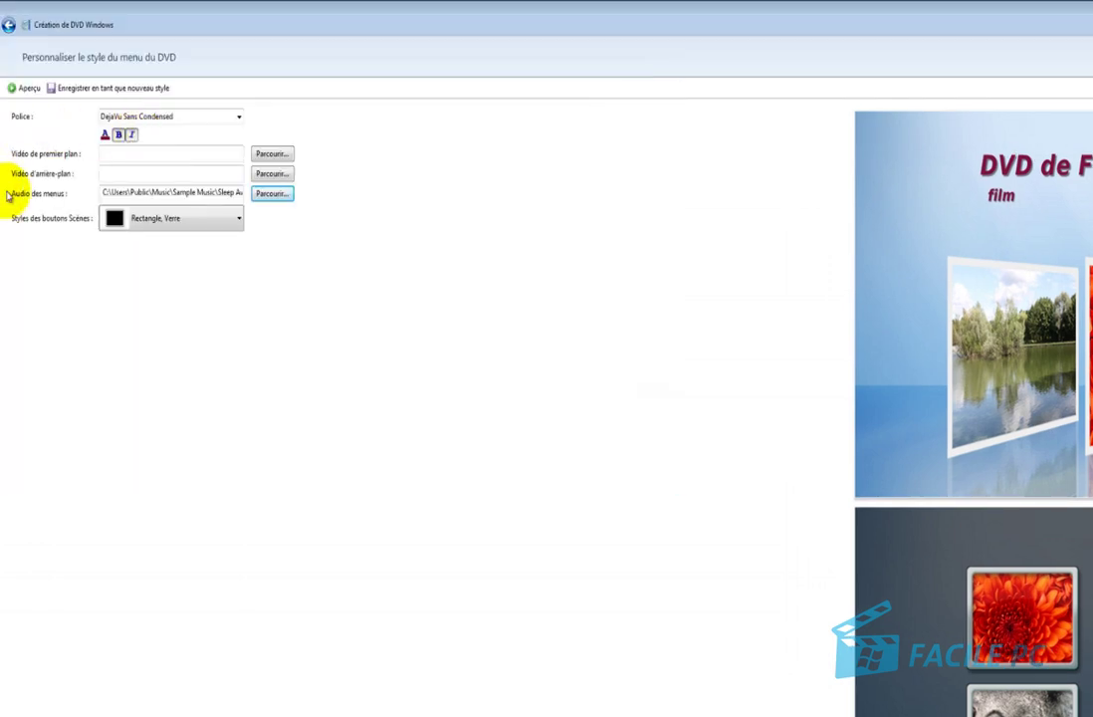
Look through the available scene button styles and apply the customized menu style.
click(179, 222)
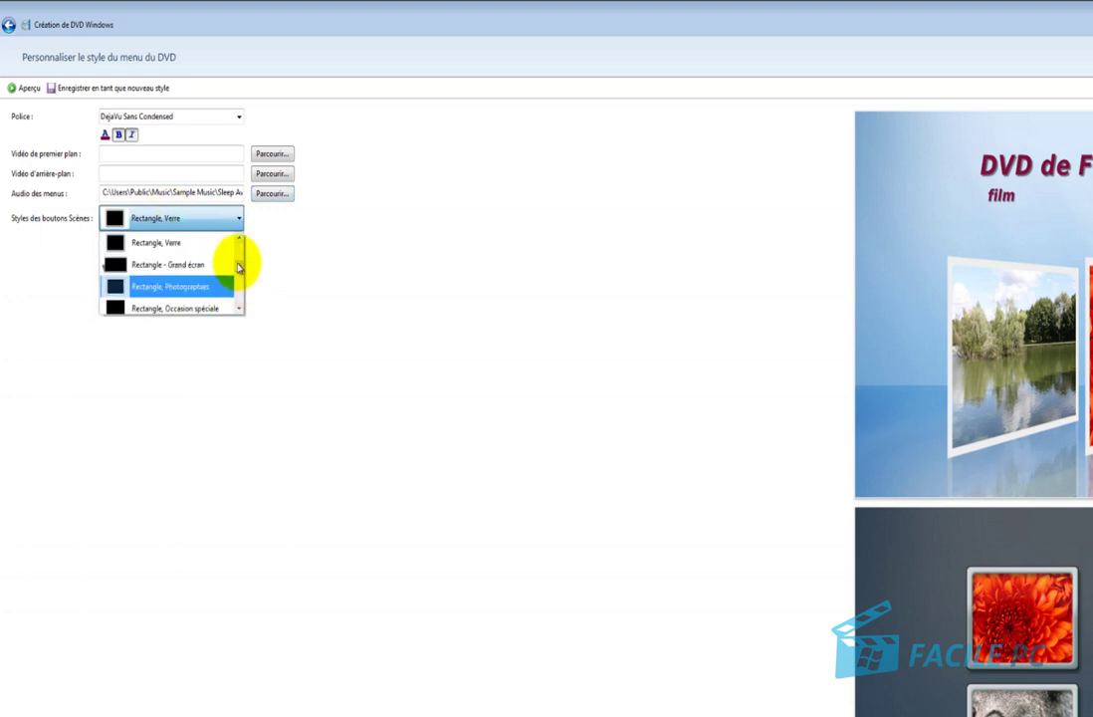
drag(246, 263, 249, 307)
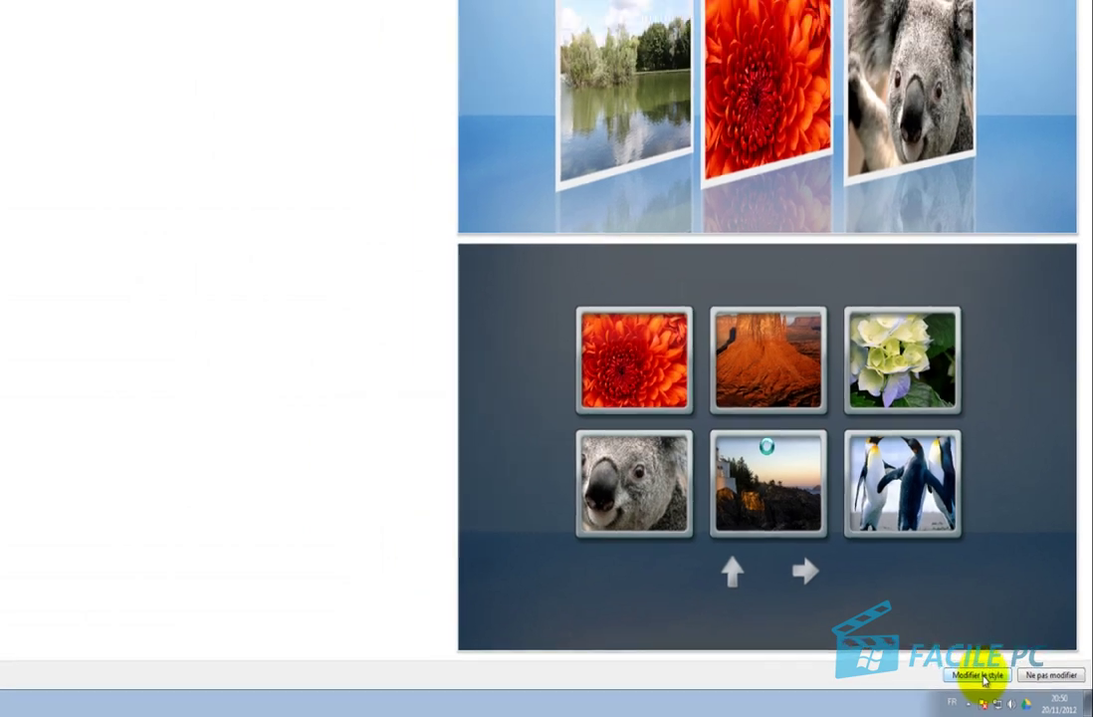
click(910, 650)
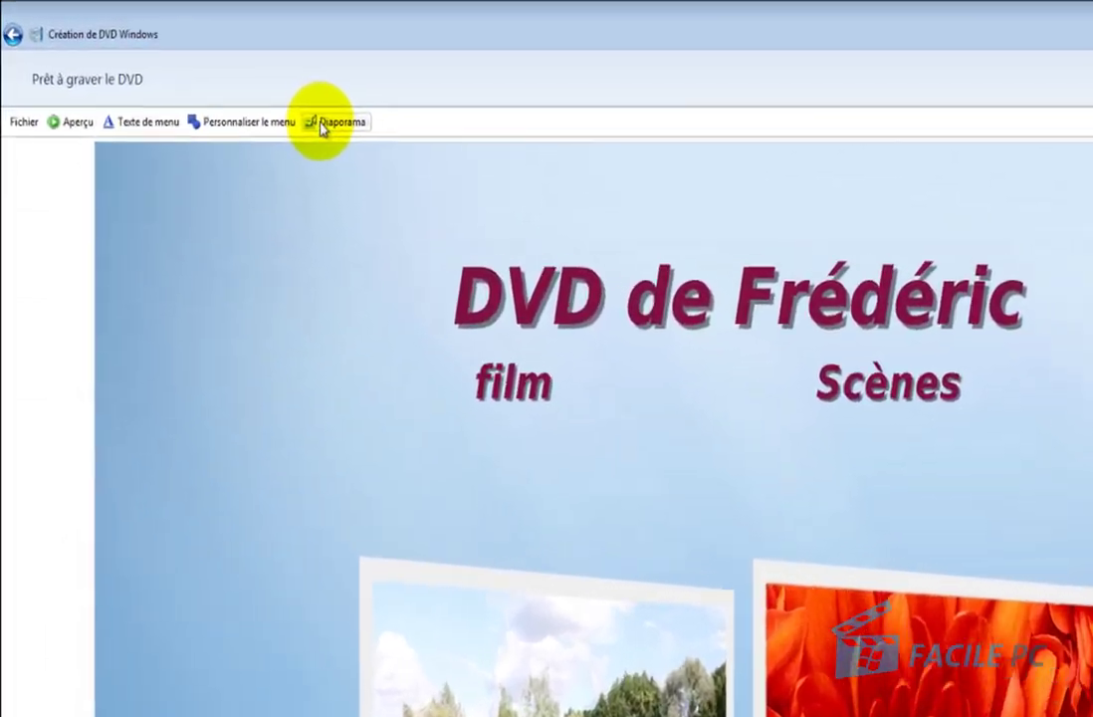
Add the sample track Kalimba as music in the slideshow settings.
click(321, 125)
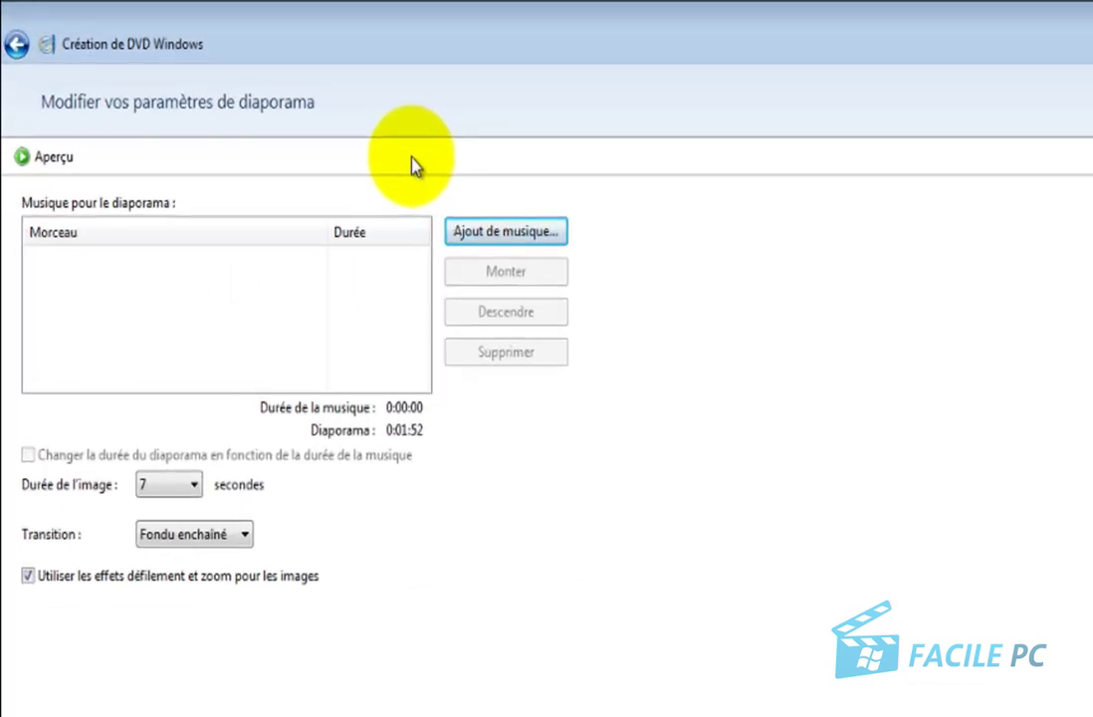
click(500, 235)
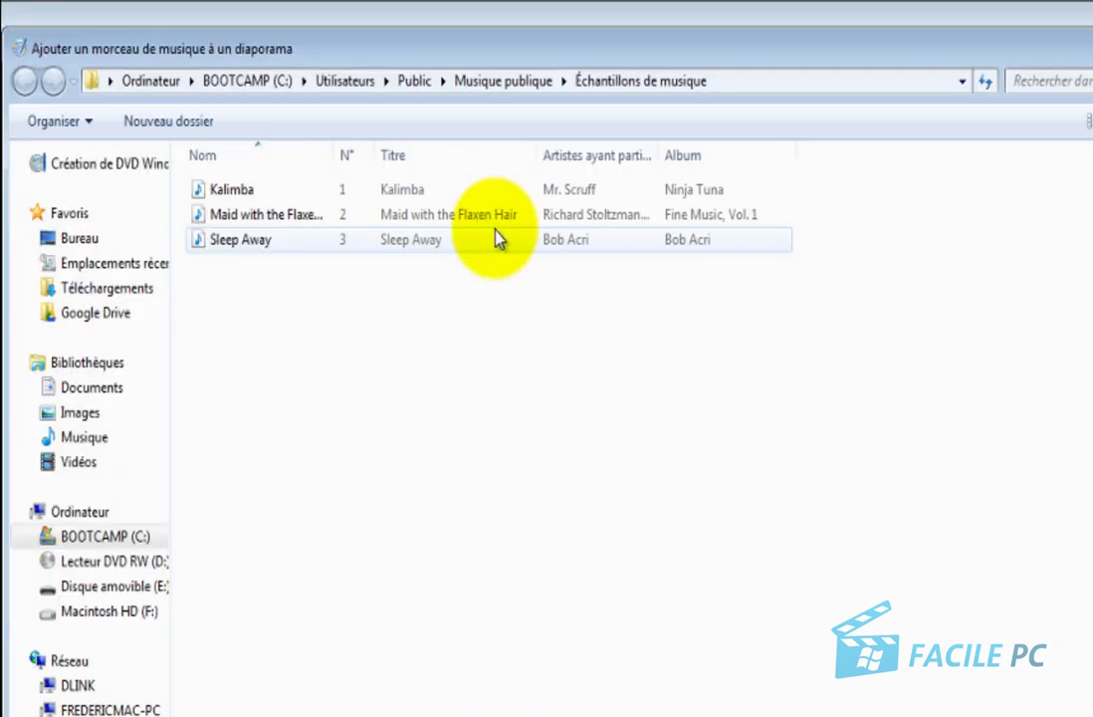
double_click(247, 194)
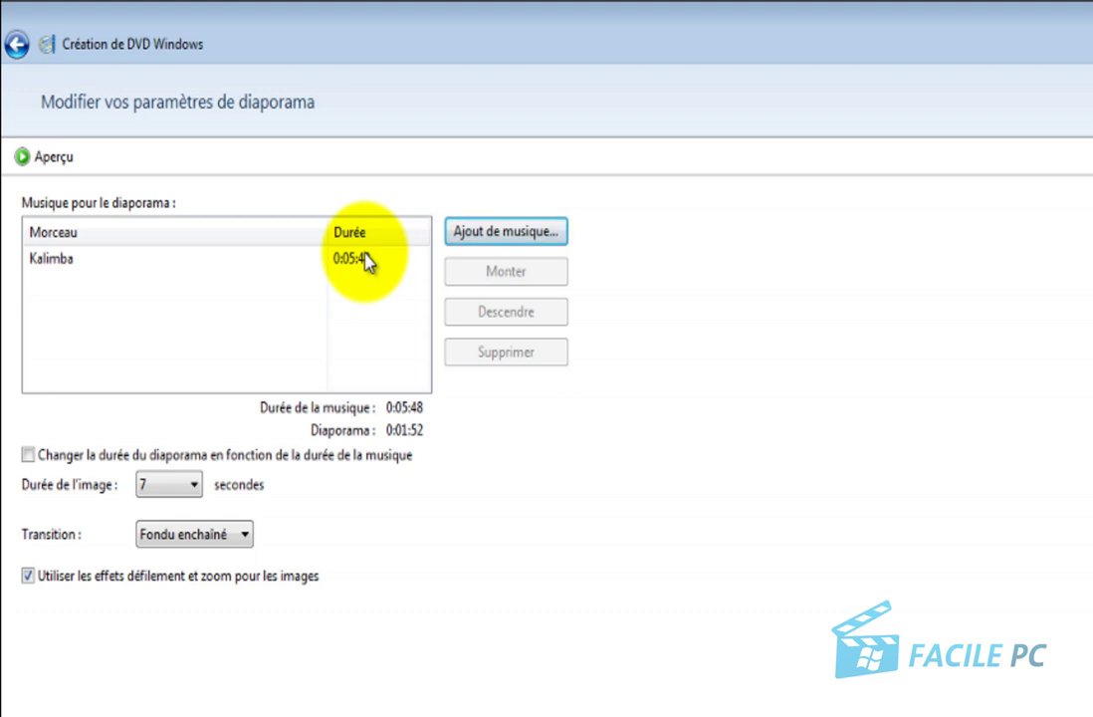
Add the track Cuba from the Mega Sunshine Disc 1 album under Various Artists to the slideshow music.
click(481, 235)
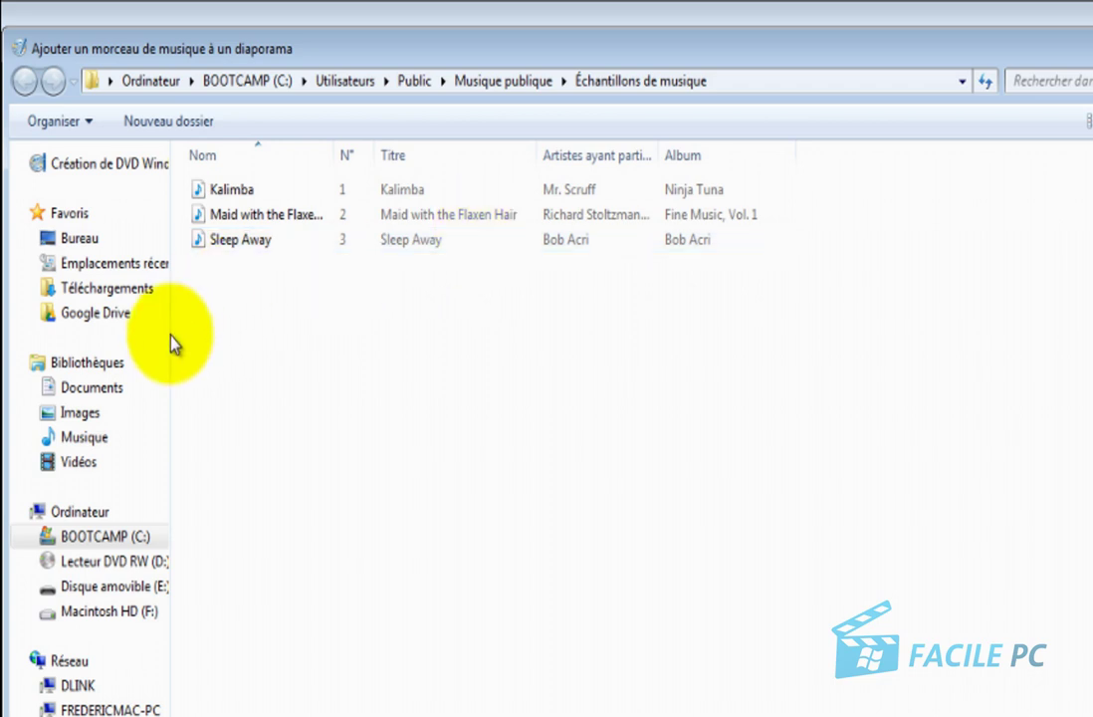
click(77, 439)
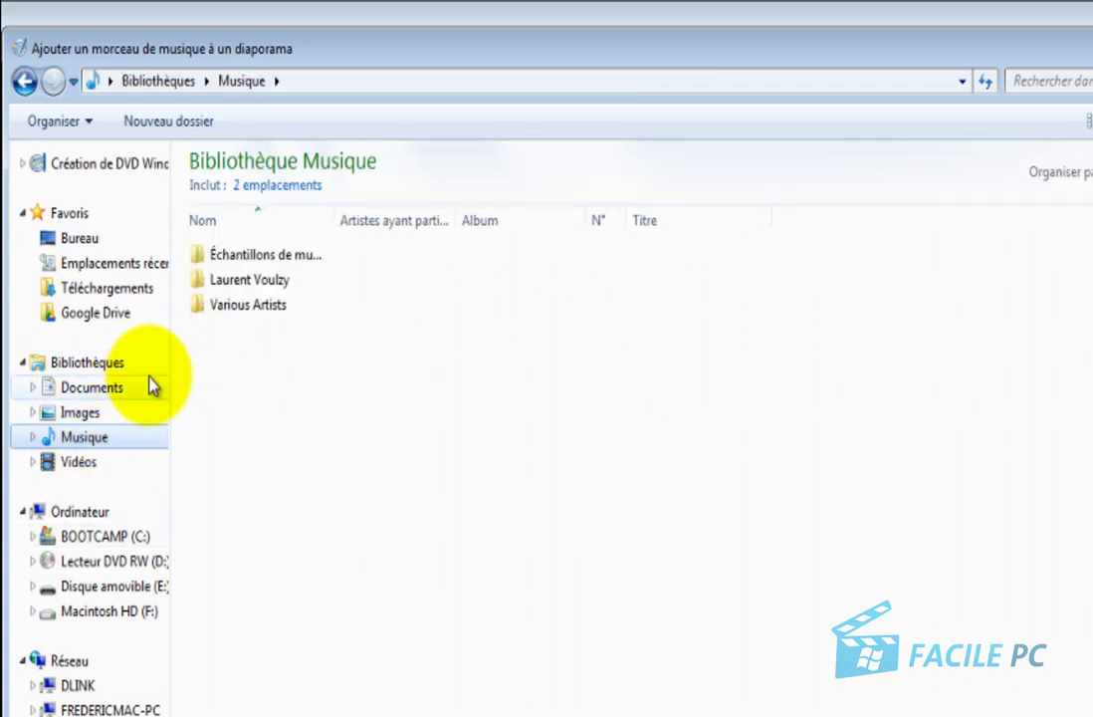
double_click(257, 305)
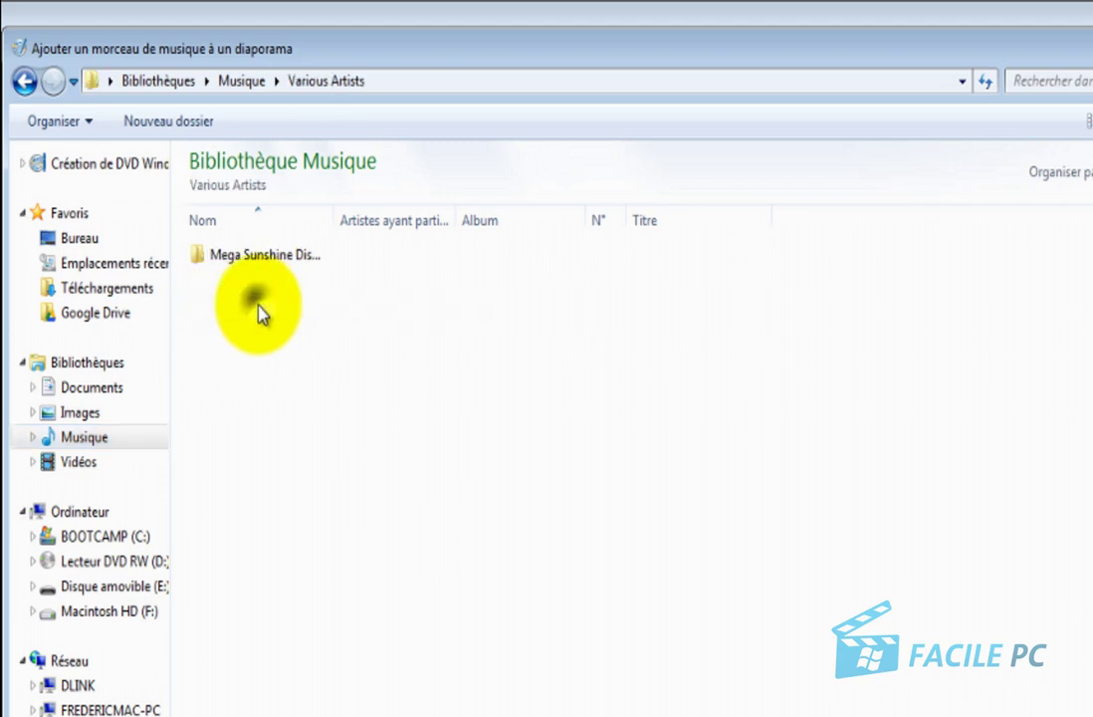
double_click(257, 256)
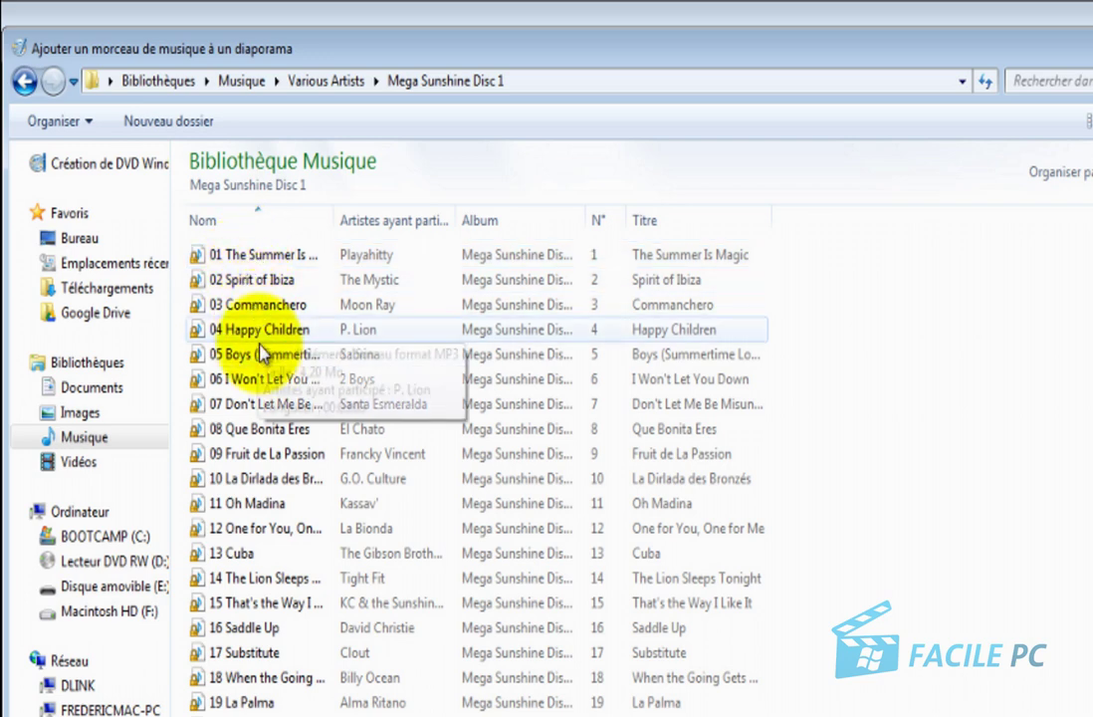
double_click(295, 562)
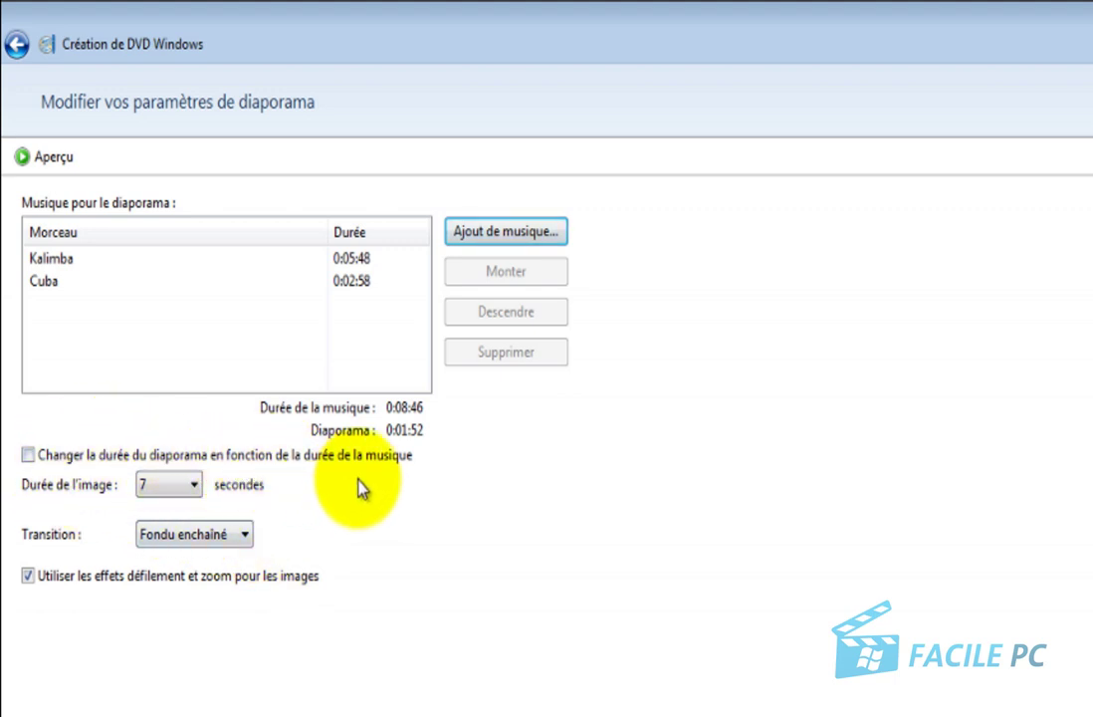
Try out matching the slideshow length to the music and a fixed picture duration of 10 seconds.
click(30, 456)
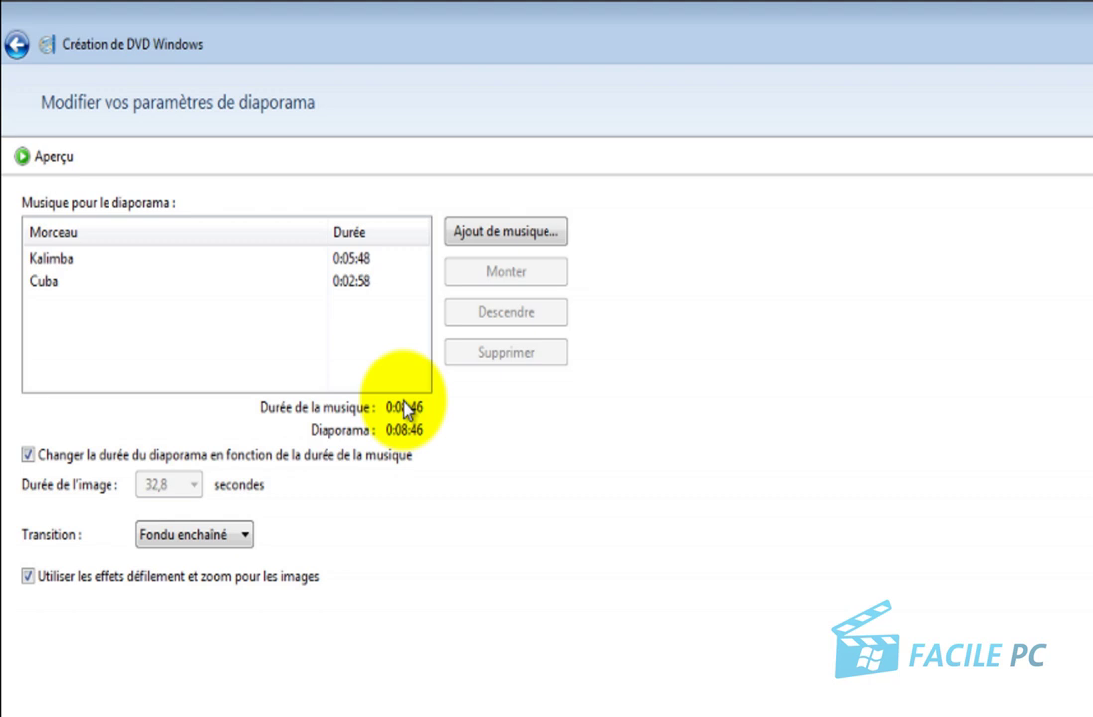
click(27, 456)
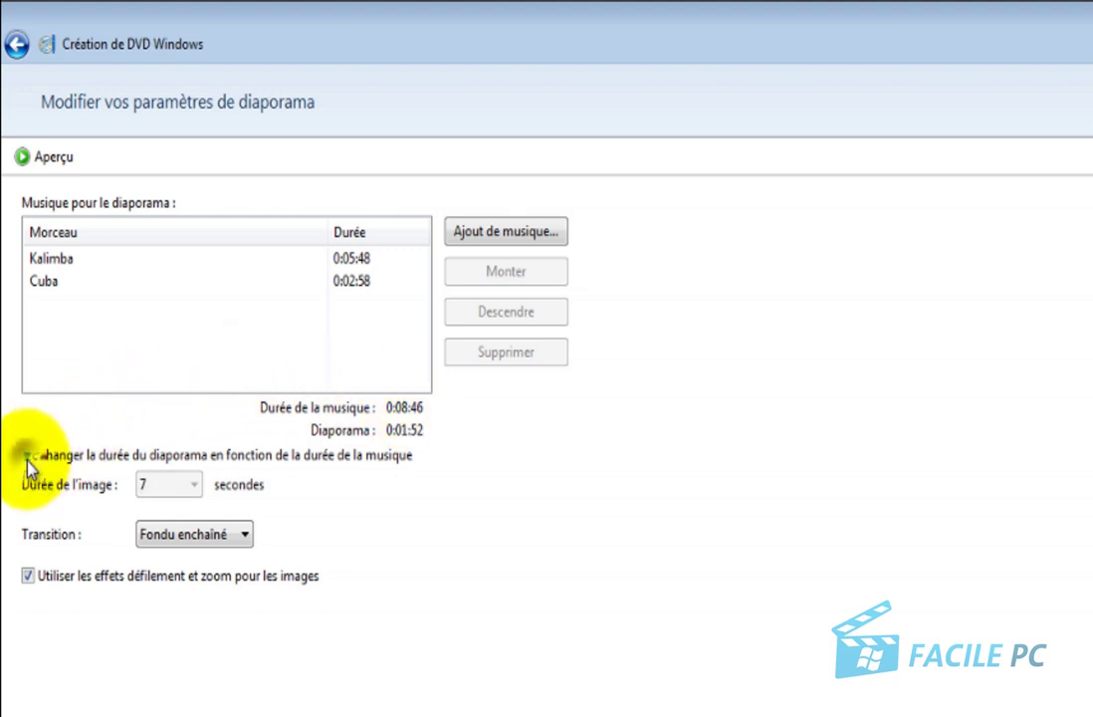
click(151, 486)
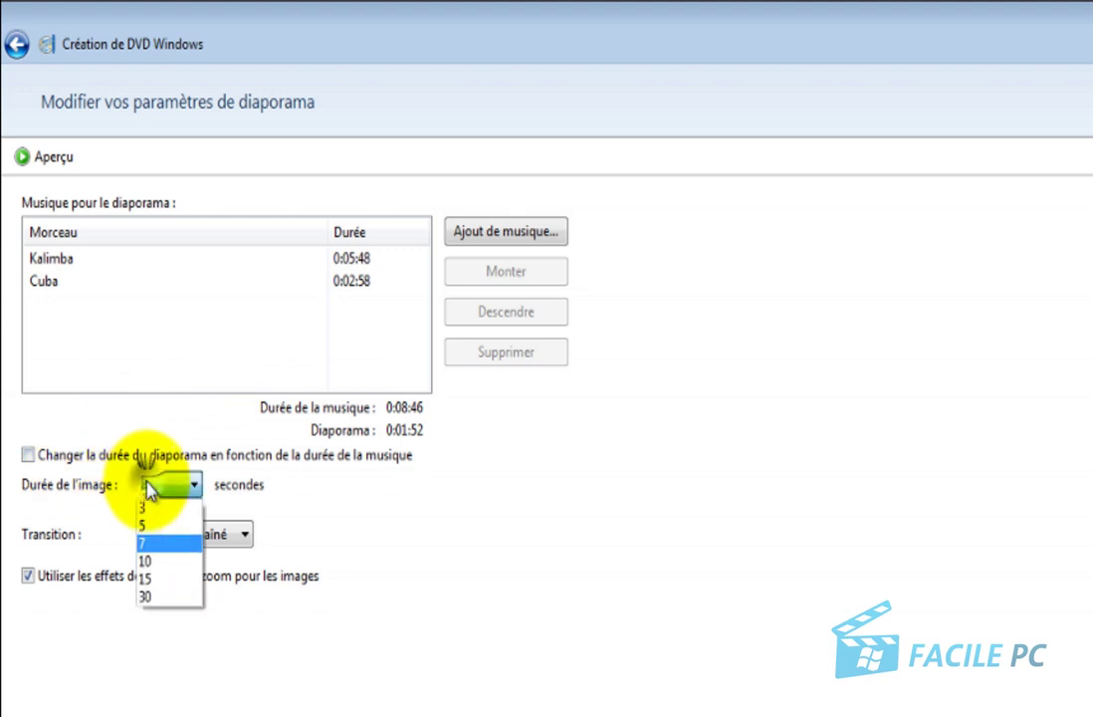
click(147, 562)
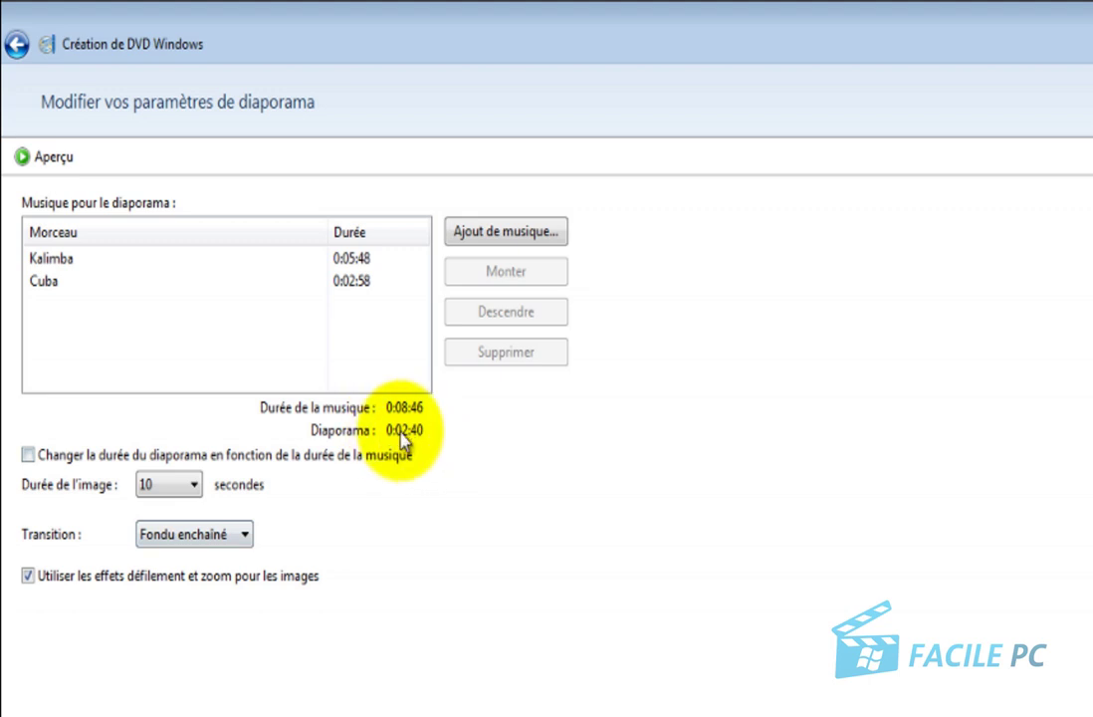
Match the slideshow length to the music duration and set the picture transition to Retourner.
click(28, 455)
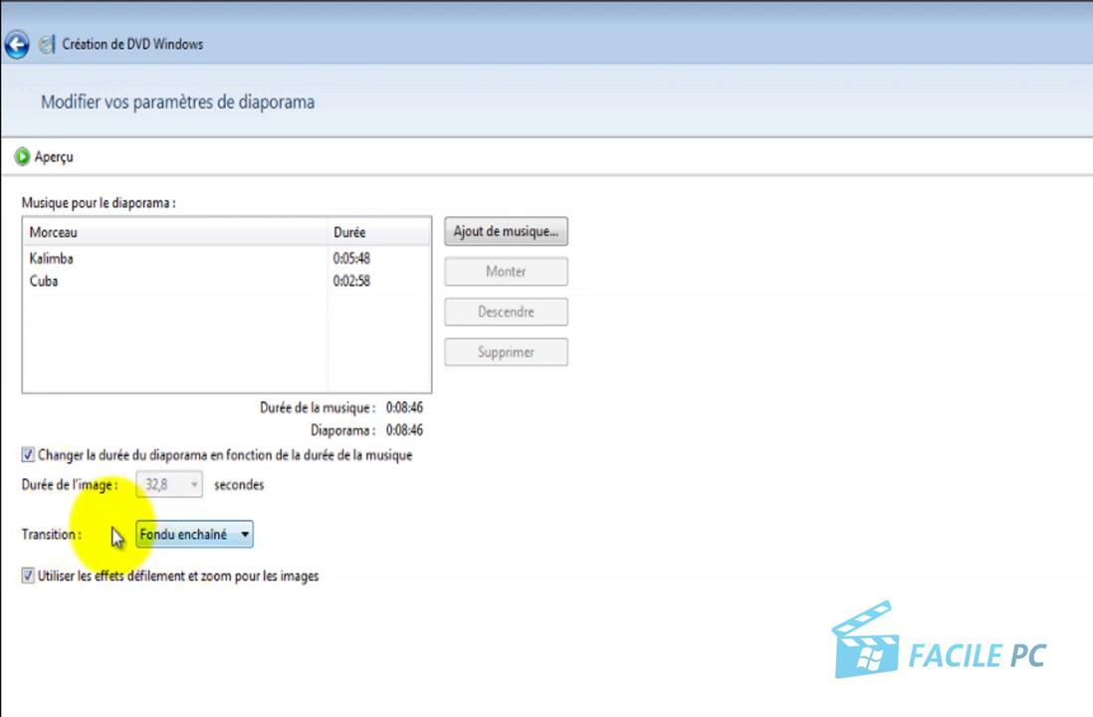
click(153, 538)
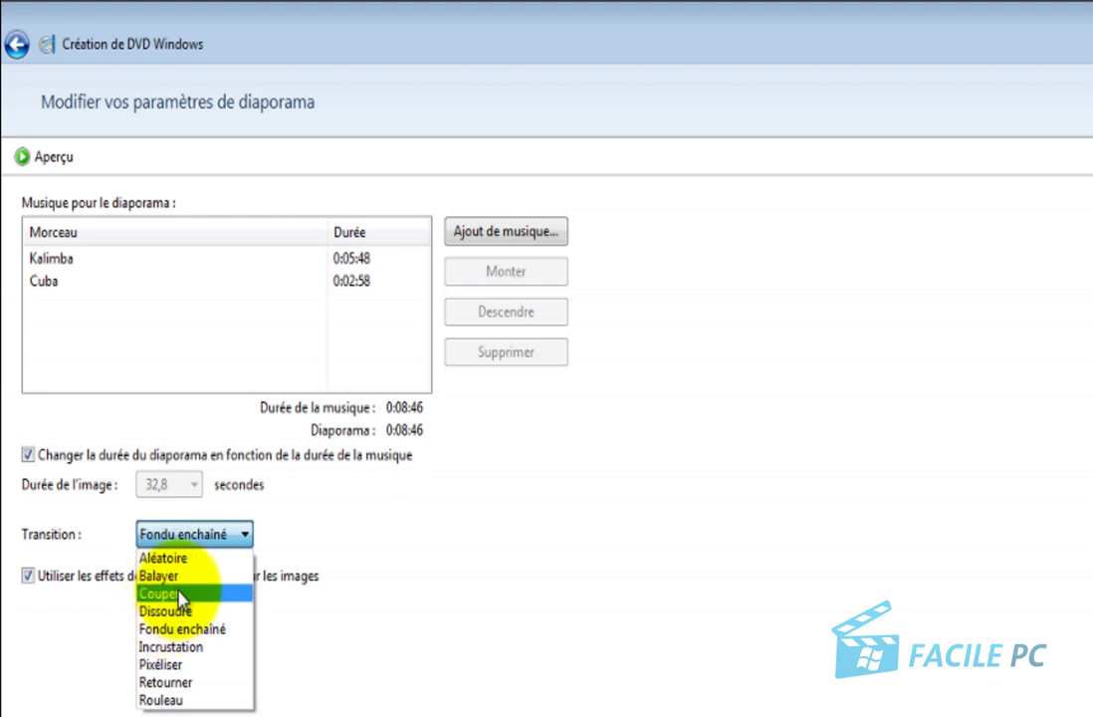
click(165, 684)
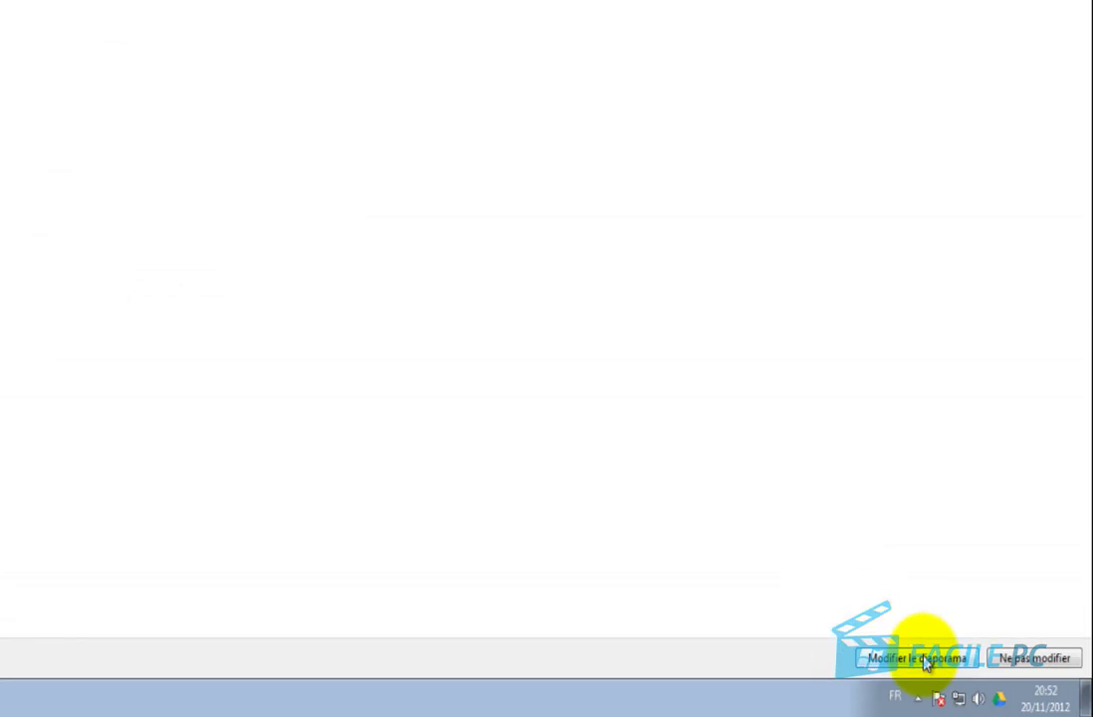
Apply the slideshow settings and preview the DVD by playing the film from its menu and pausing it, closing the preview at the end.
click(1008, 686)
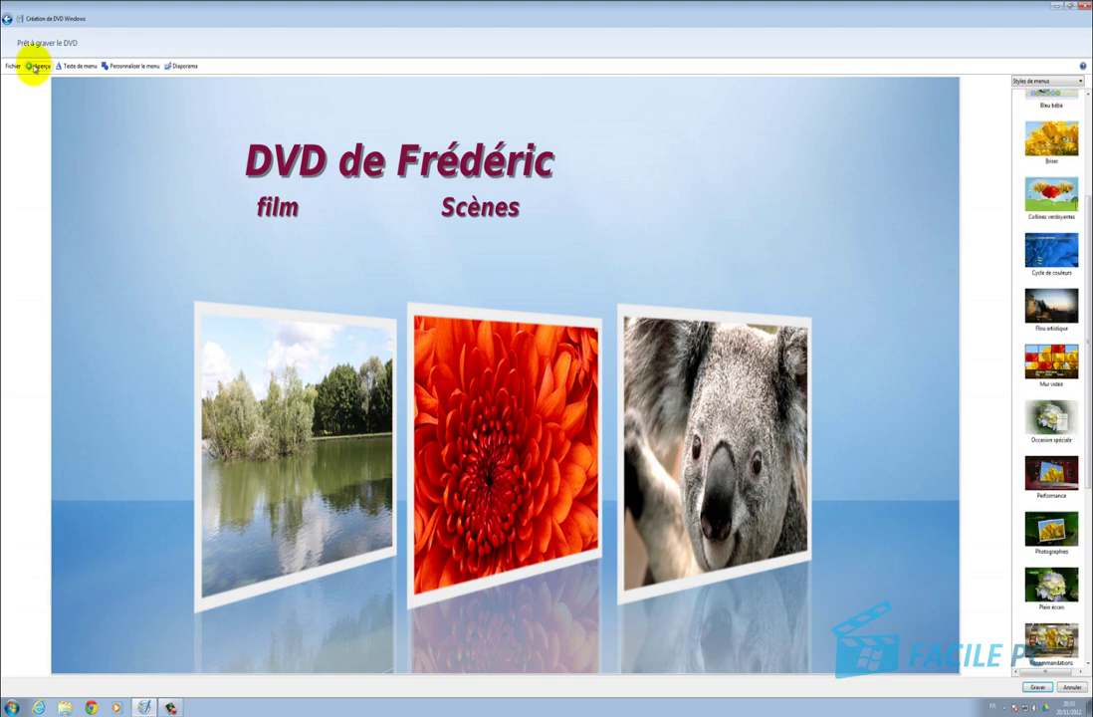
click(35, 65)
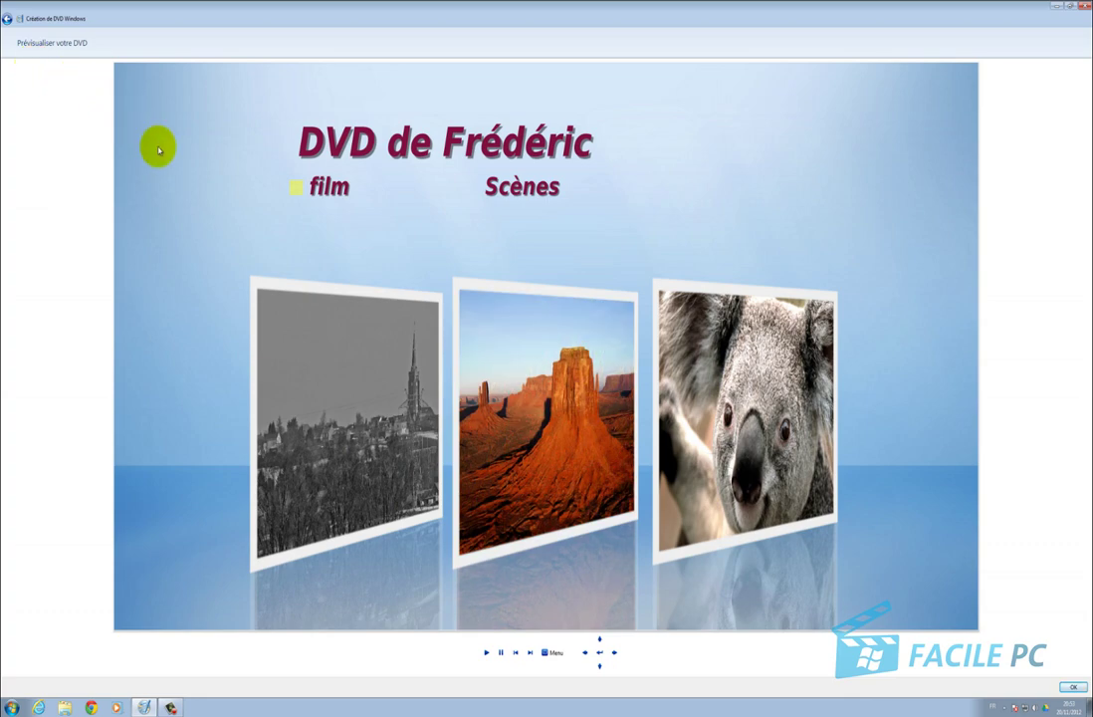
click(325, 188)
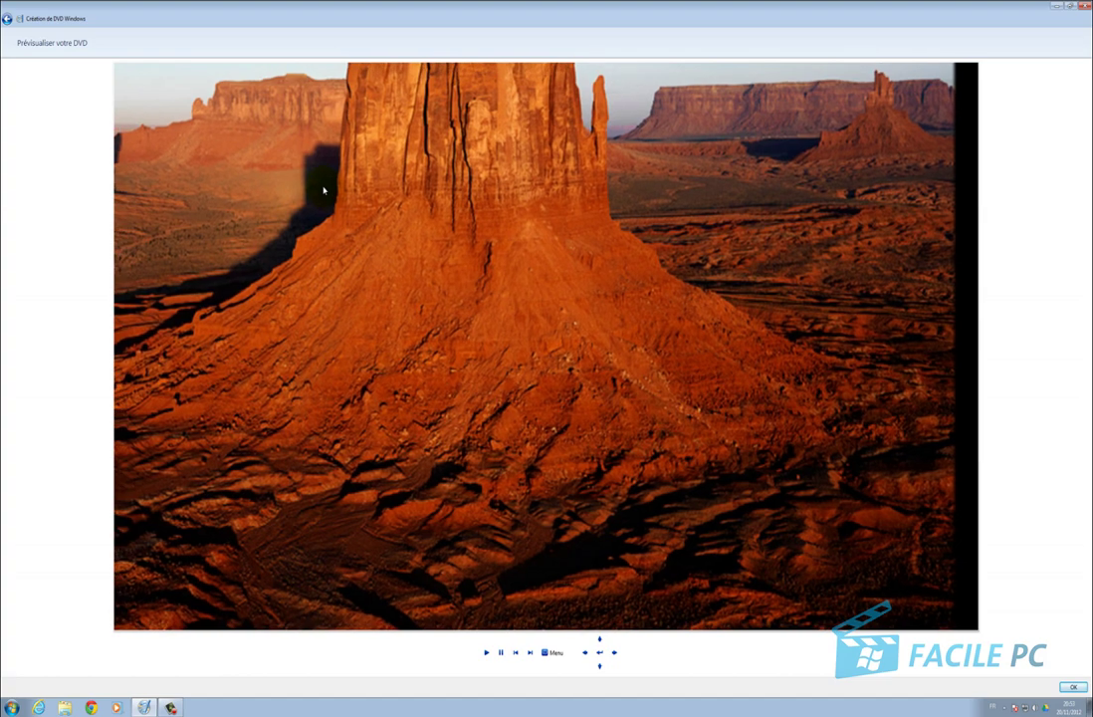
click(500, 652)
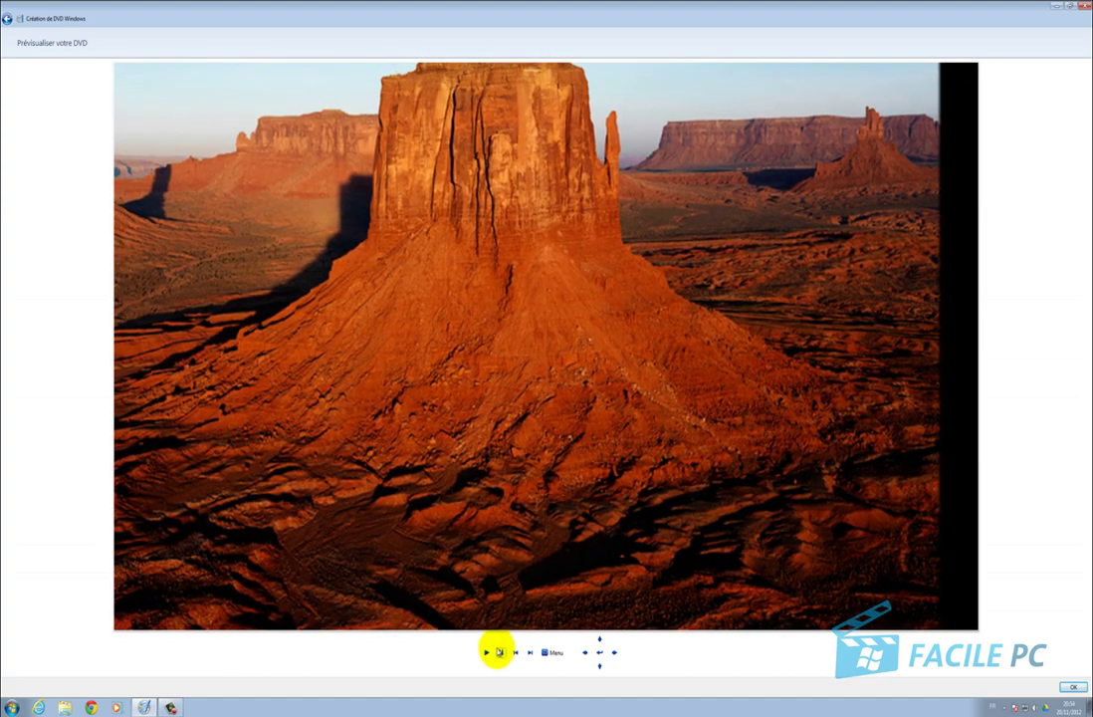
click(1072, 687)
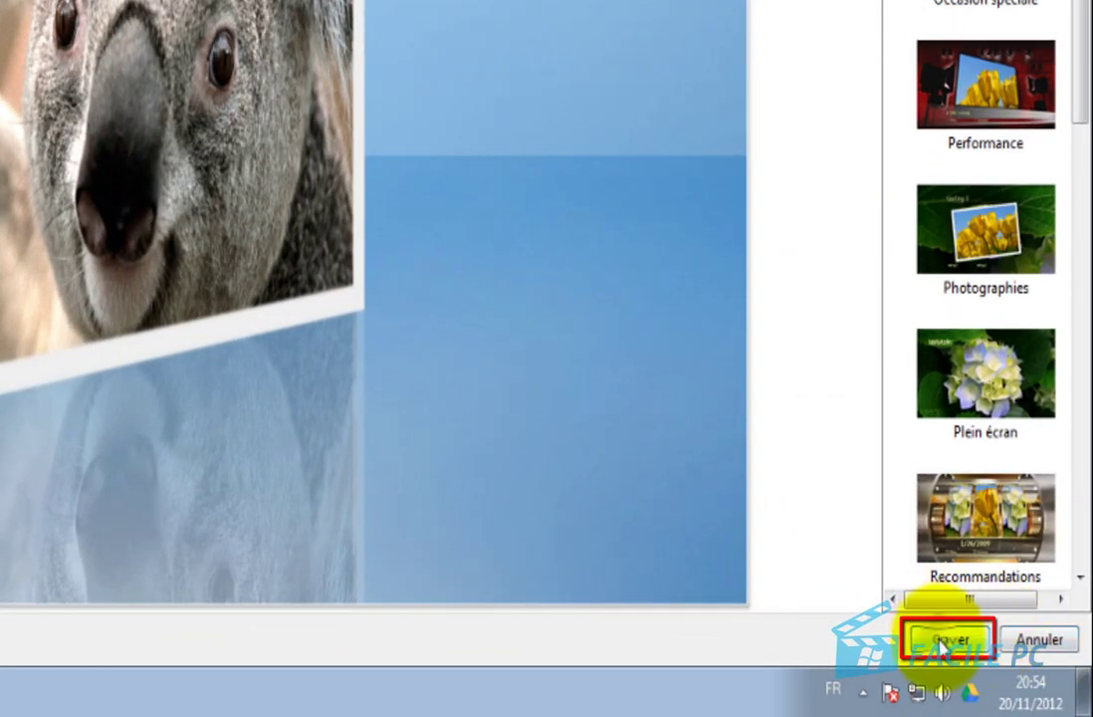
Burn the finished slideshow project to DVD.
click(940, 642)
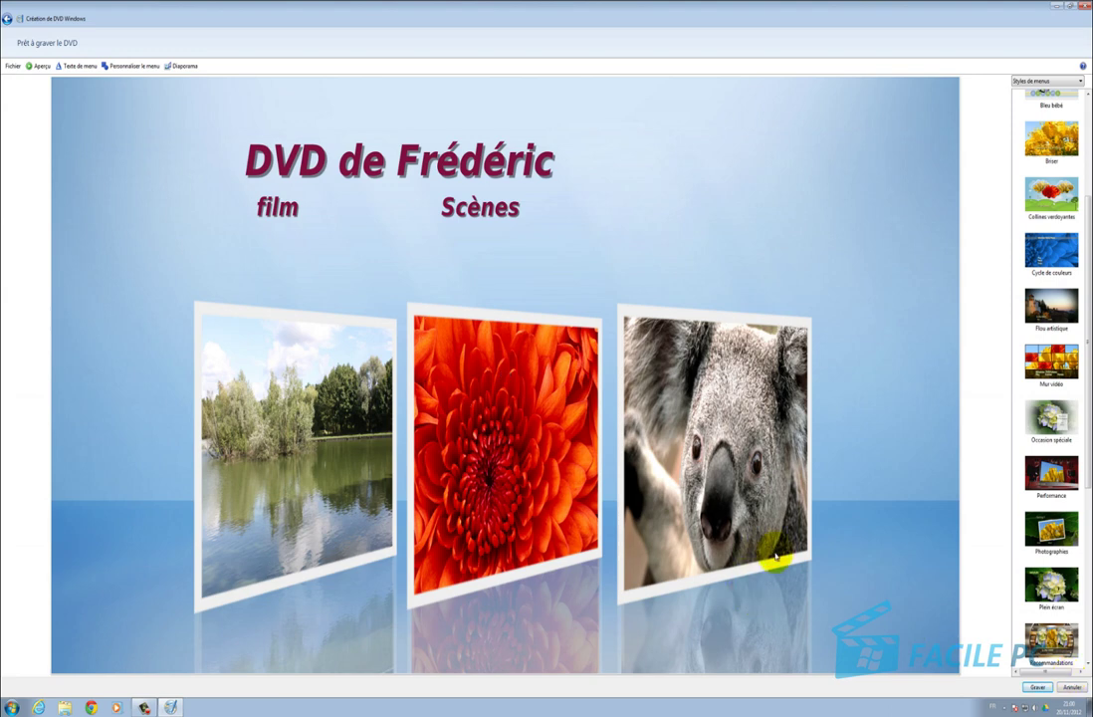
Close the DVD project without saving it and exit the full-screen playback of the burned disc.
click(1083, 8)
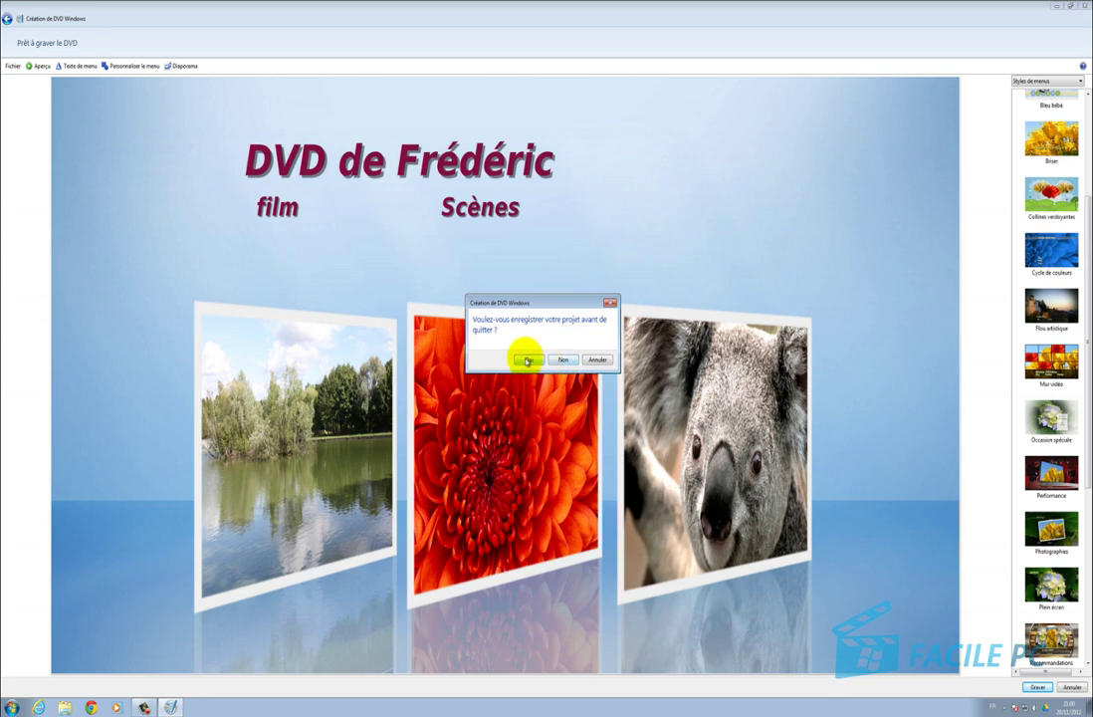
click(563, 361)
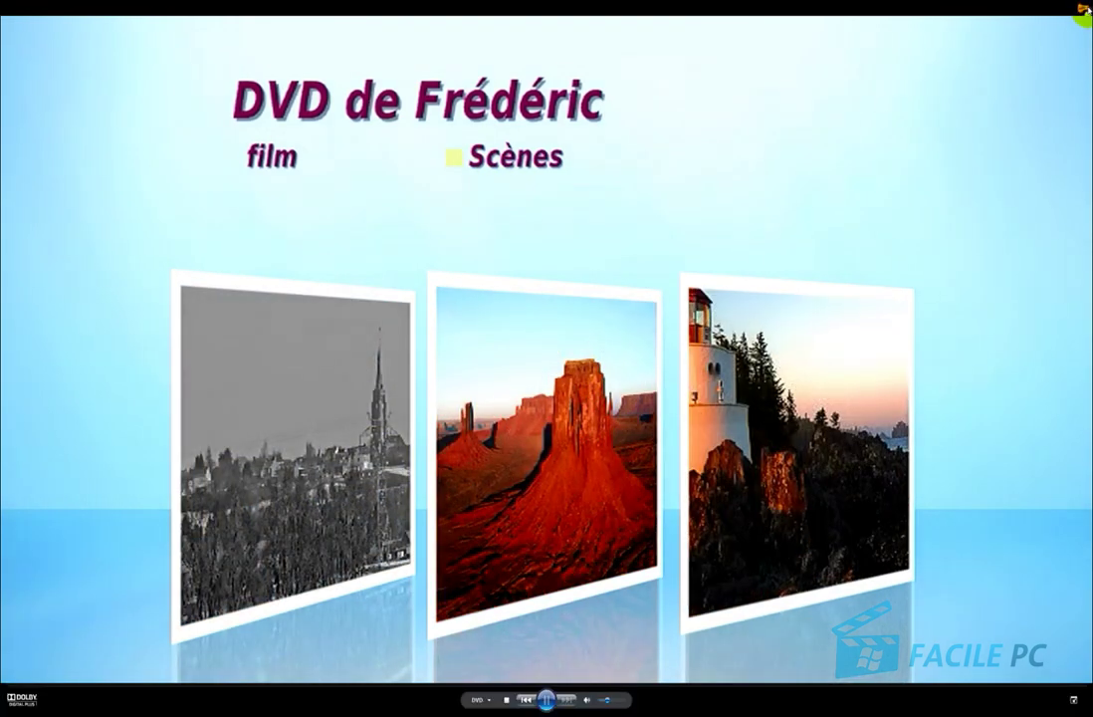
click(1083, 10)
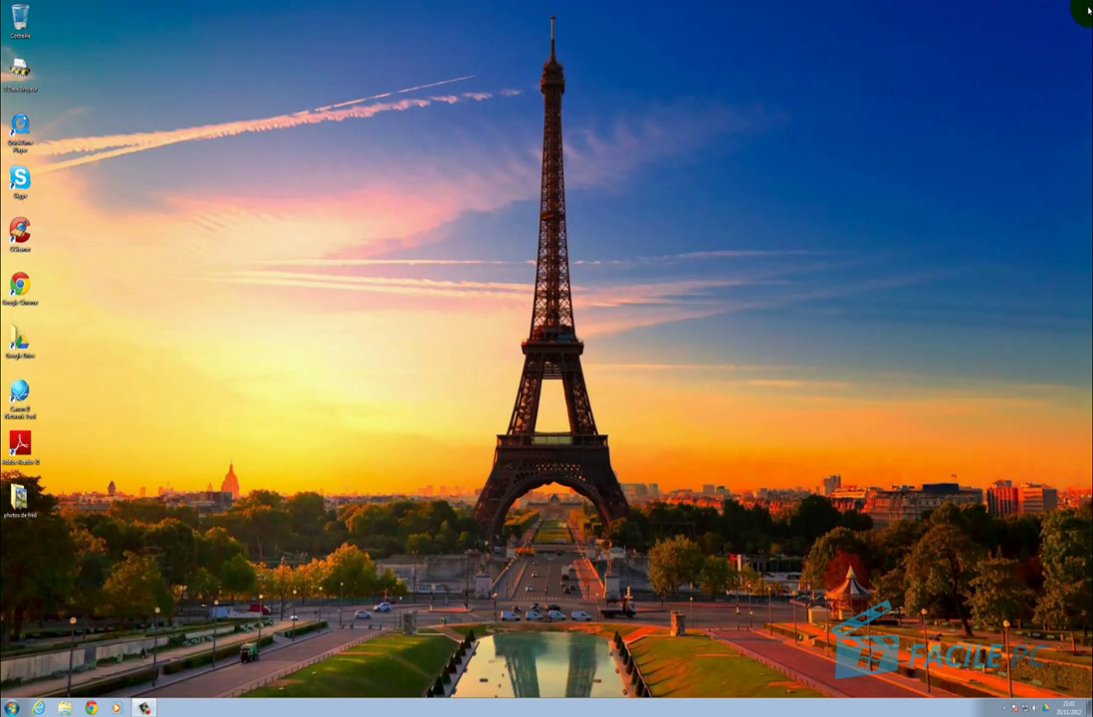